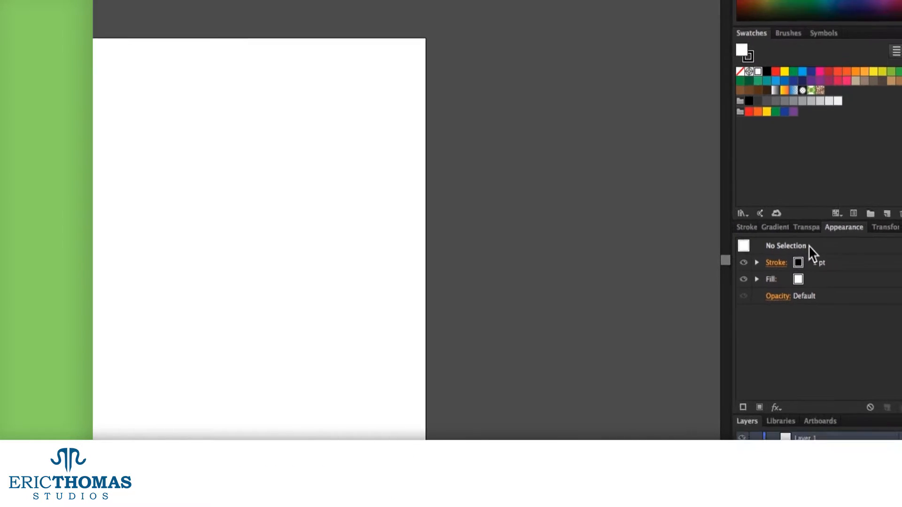
Draw a white-filled rectangle with a black 1 pt stroke on the artboard and select it.
{"action": "left_click_drag", "start_coordinate": [367, 172], "coordinate": [500, 298]}
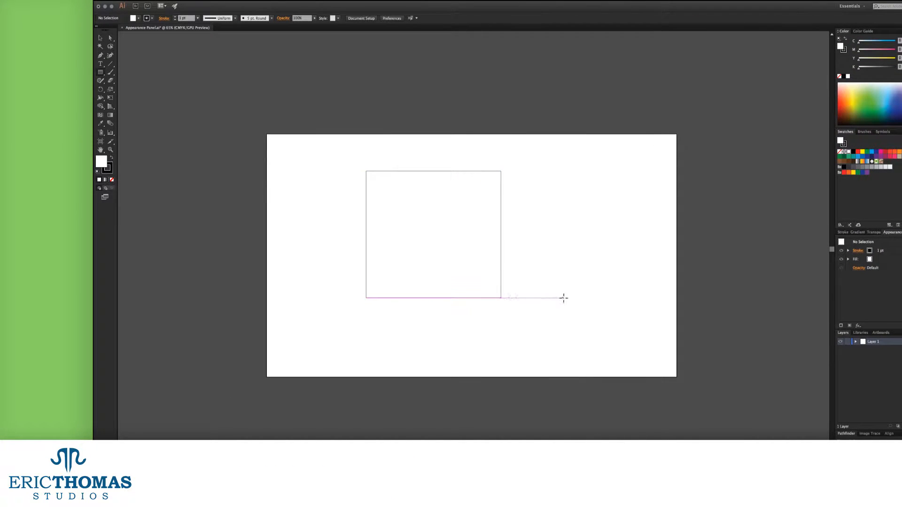
{"action": "left_click", "coordinate": [499, 246]}
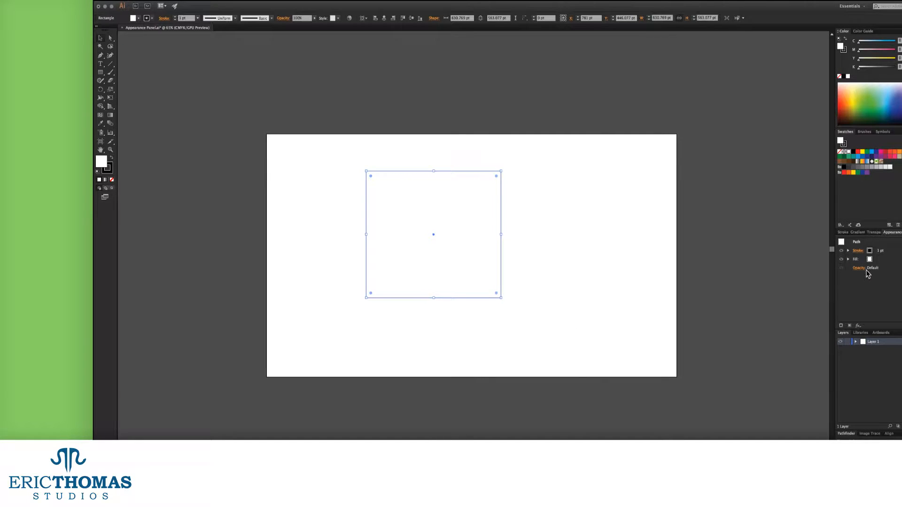
Expand the stroke attributes and open the stroke options of the horizontal line to examine its weight setting.
{"action": "left_click", "coordinate": [847, 252]}
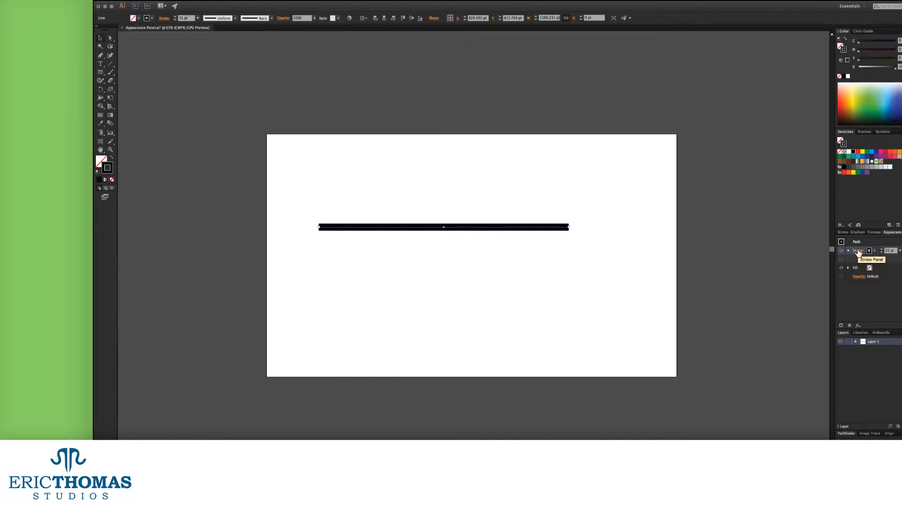
{"action": "left_click", "coordinate": [857, 253]}
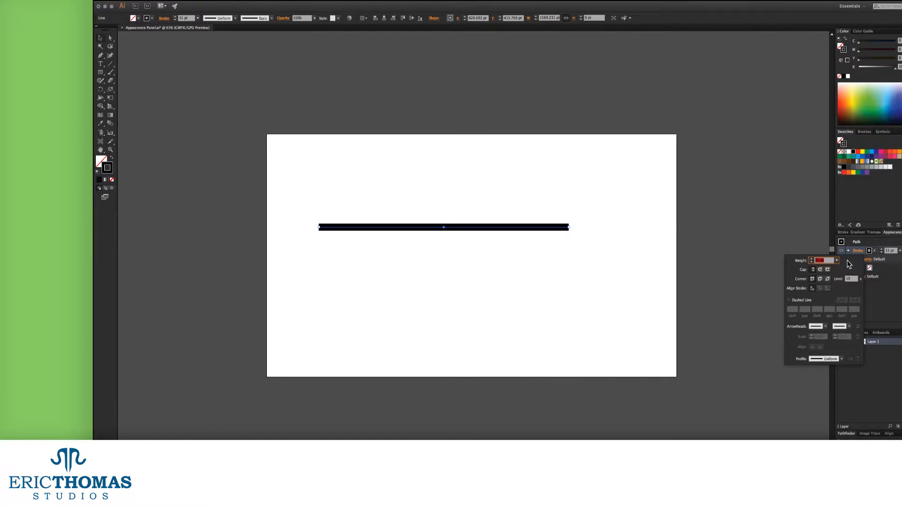
{"action": "left_click", "coordinate": [832, 260]}
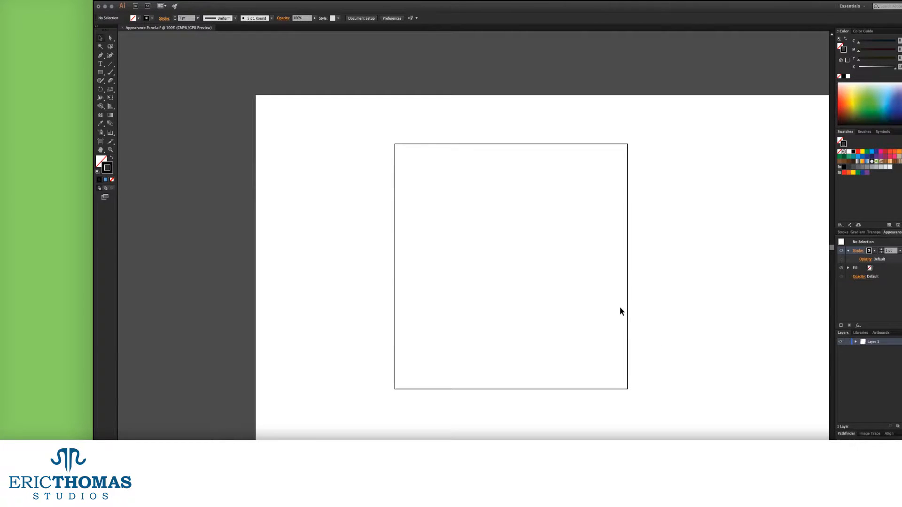
Select the square and increase its stroke weight, finishing with a value of 25 pt.
{"action": "left_click", "coordinate": [628, 308]}
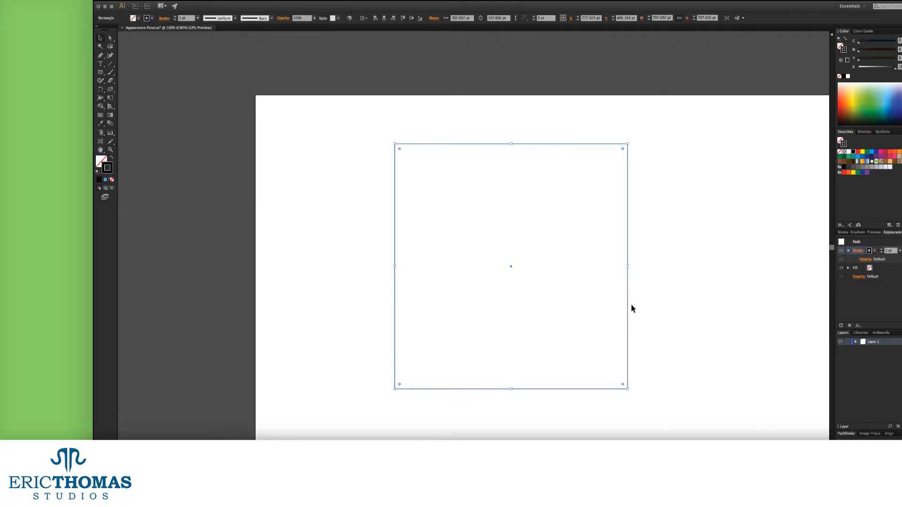
{"action": "left_click", "coordinate": [856, 251]}
{"action": "key", "text": "Up"}
{"action": "key", "text": "Up"}
{"action": "key", "text": "Up"}
{"action": "key", "text": "Up"}
{"action": "key", "text": "Up"}
{"action": "key", "text": "Up"}
{"action": "key", "text": "Up"}
{"action": "key", "text": "Up"}
{"action": "key", "text": "Up"}
{"action": "key", "text": "Up"}
{"action": "key", "text": "Up"}
{"action": "key", "text": "Up"}
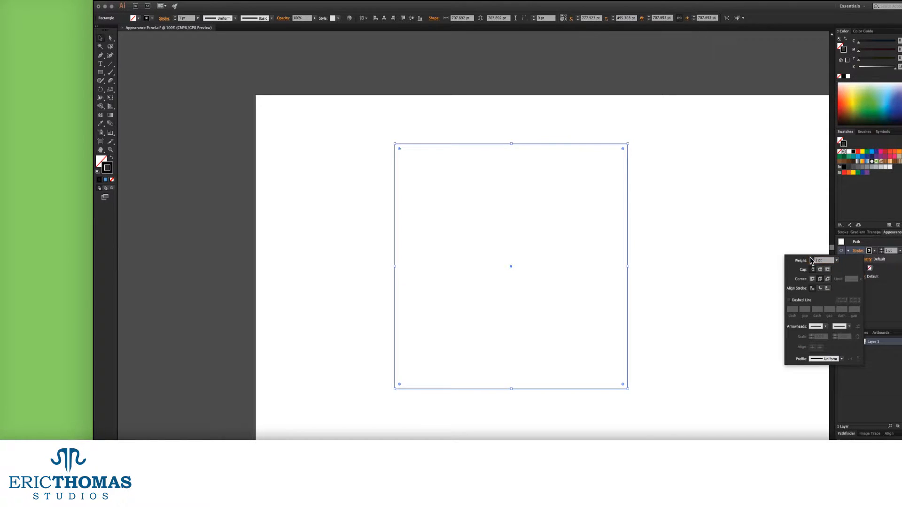
{"action": "key", "text": "Up"}
{"action": "key", "text": "Up"}
{"action": "key", "text": "Up"}
{"action": "key", "text": "Up"}
{"action": "key", "text": "Up"}
{"action": "key", "text": "Up"}
{"action": "key", "text": "Up"}
{"action": "key", "text": "Up"}
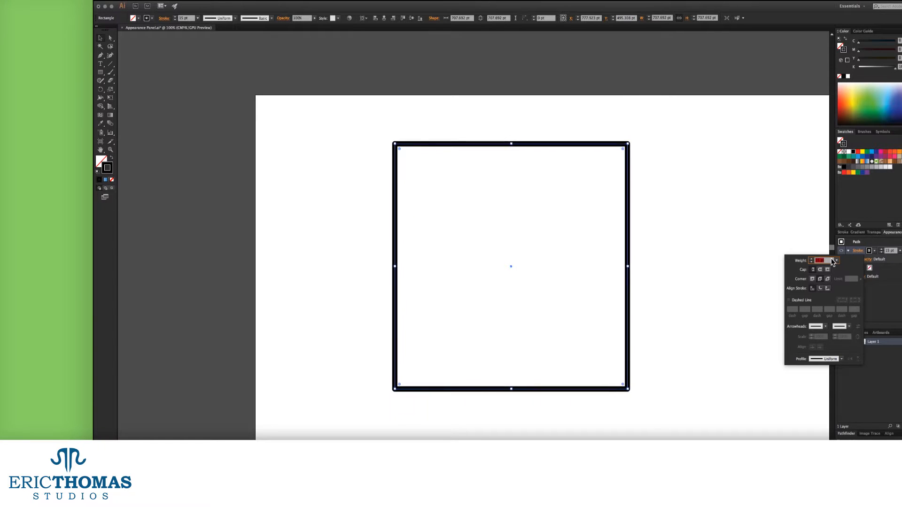
{"action": "type", "text": "25"}
{"action": "key", "text": "Return"}
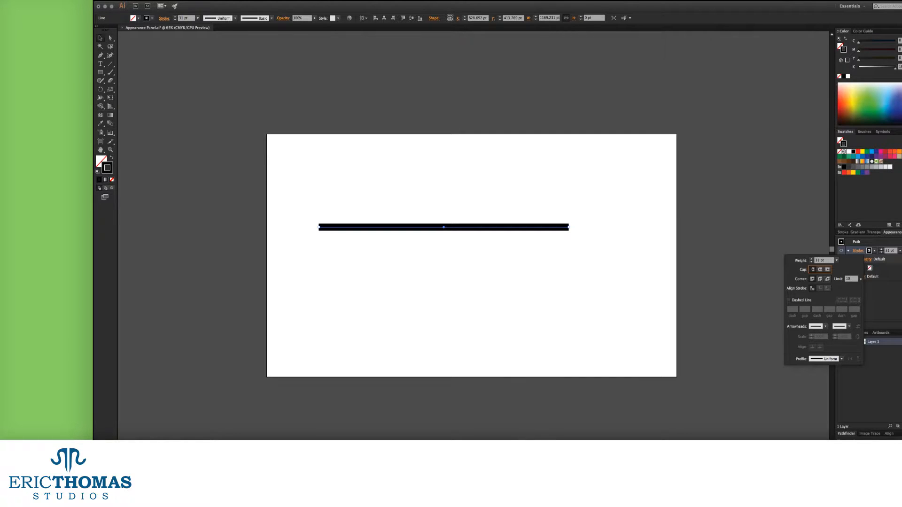
Compare the round and projecting caps on the horizontal line's ends and restore the butt cap.
{"action": "left_click", "coordinate": [859, 250]}
{"action": "left_click", "coordinate": [820, 271]}
{"action": "left_click", "coordinate": [858, 251]}
{"action": "left_click", "coordinate": [827, 270]}
{"action": "left_click", "coordinate": [812, 269]}
{"action": "left_click", "coordinate": [827, 271]}
{"action": "left_click", "coordinate": [812, 271]}
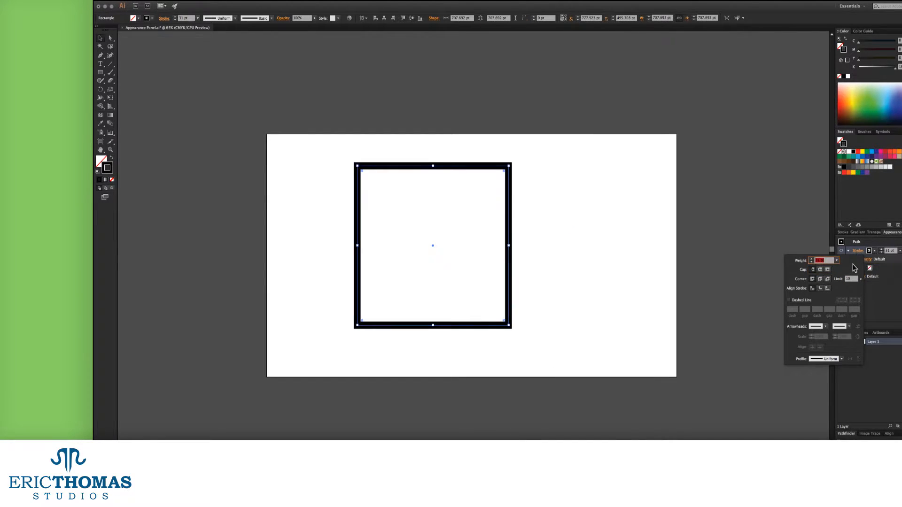
Give the square's stroke a round corner join, inspect a corner up close, and switch the join to bevel.
{"action": "left_click", "coordinate": [820, 279]}
{"action": "left_click", "coordinate": [522, 249]}
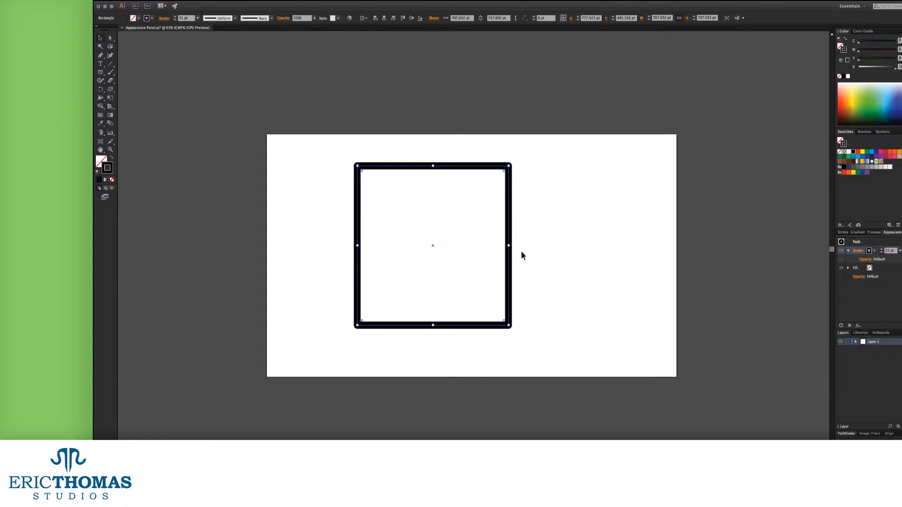
{"action": "scroll", "coordinate": [521, 250], "scroll_direction": "up", "scroll_amount": 3}
{"action": "scroll", "coordinate": [521, 249], "scroll_direction": "up", "scroll_amount": 2}
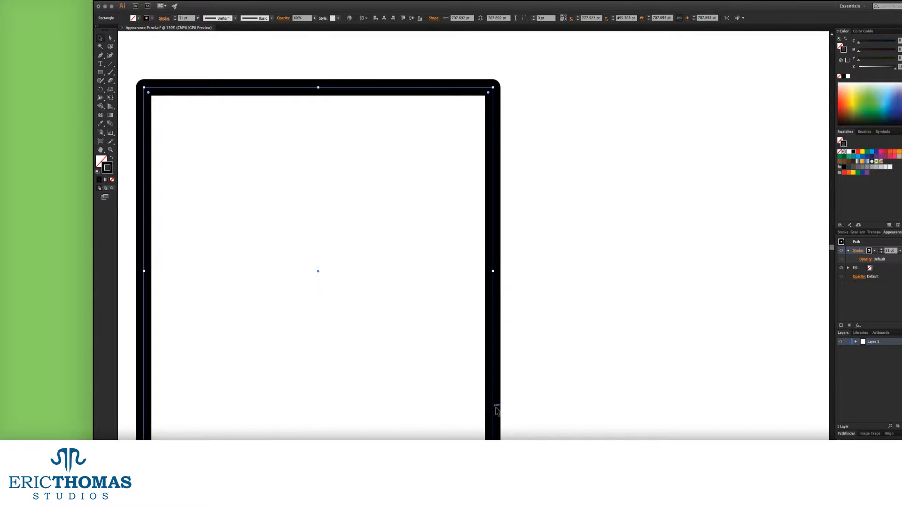
{"action": "left_click", "coordinate": [855, 252]}
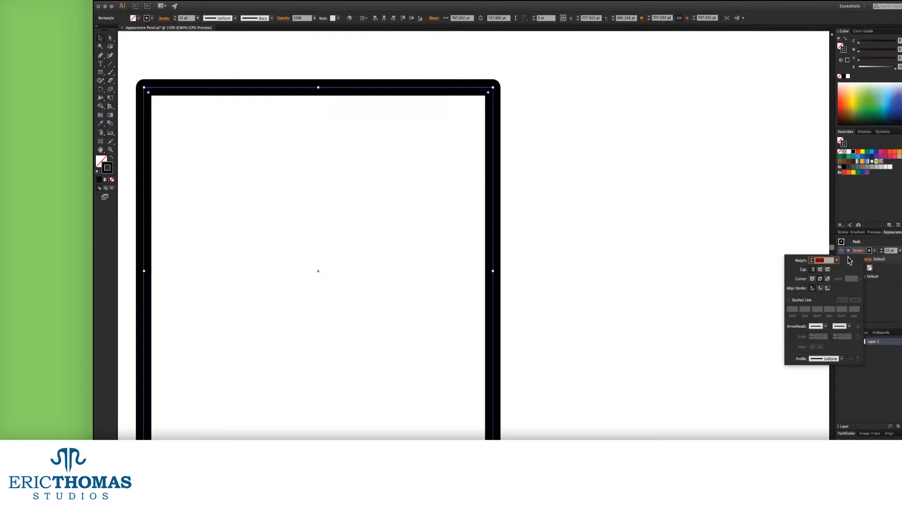
{"action": "left_click", "coordinate": [828, 279]}
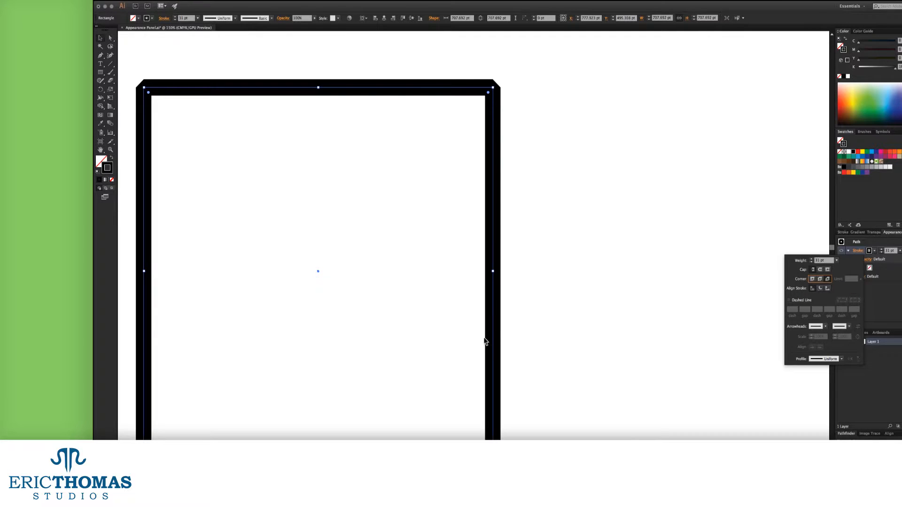
Align the square's stroke to the inside of its path and give its corners a round join.
{"action": "left_click", "coordinate": [857, 251]}
{"action": "left_click", "coordinate": [821, 289]}
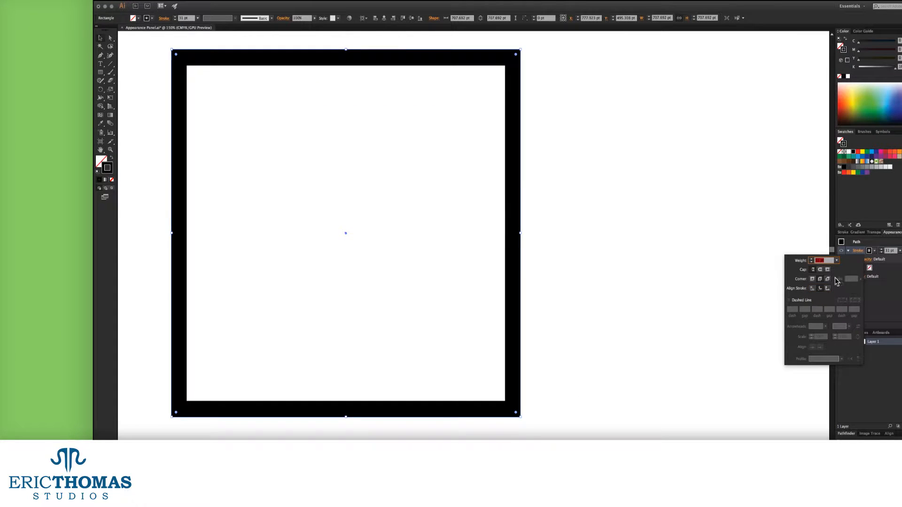
{"action": "left_click", "coordinate": [828, 279]}
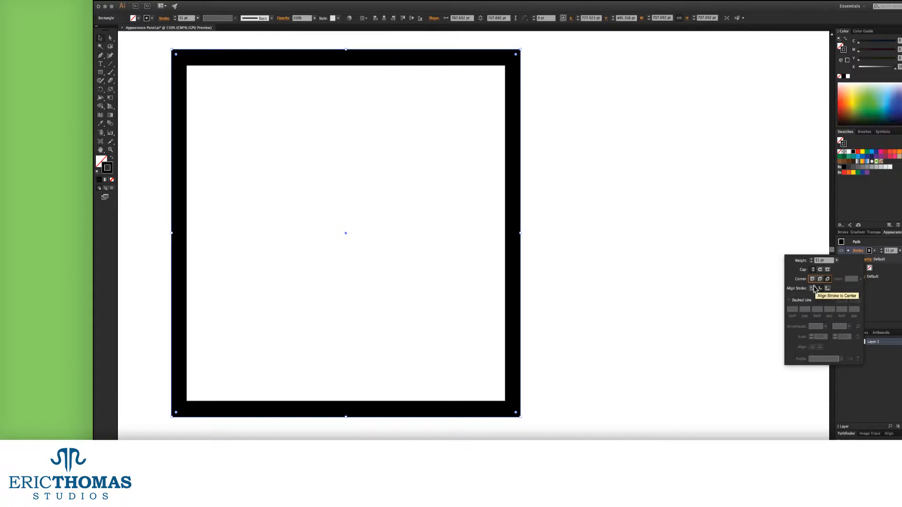
{"action": "left_click", "coordinate": [820, 280]}
Compare the center and inside alignments of the square's stroke and set it to align outside.
{"action": "left_click", "coordinate": [820, 280]}
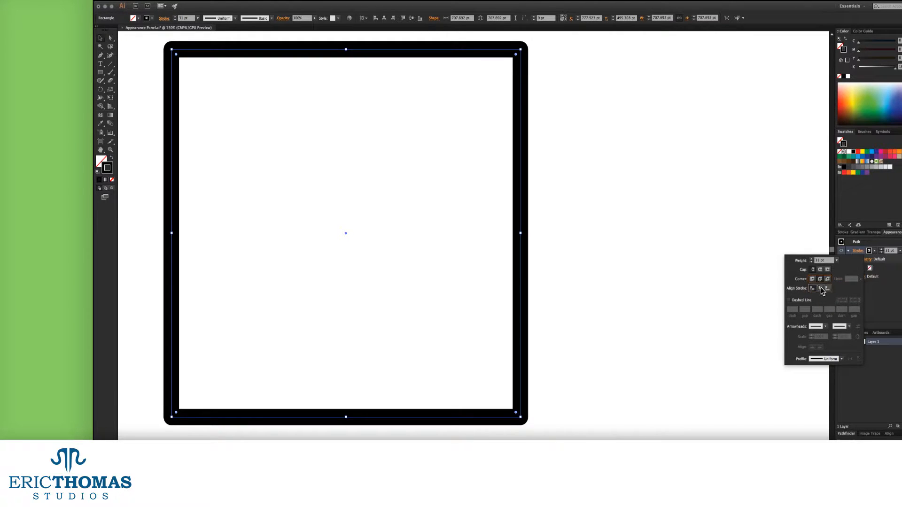
{"action": "left_click", "coordinate": [820, 288]}
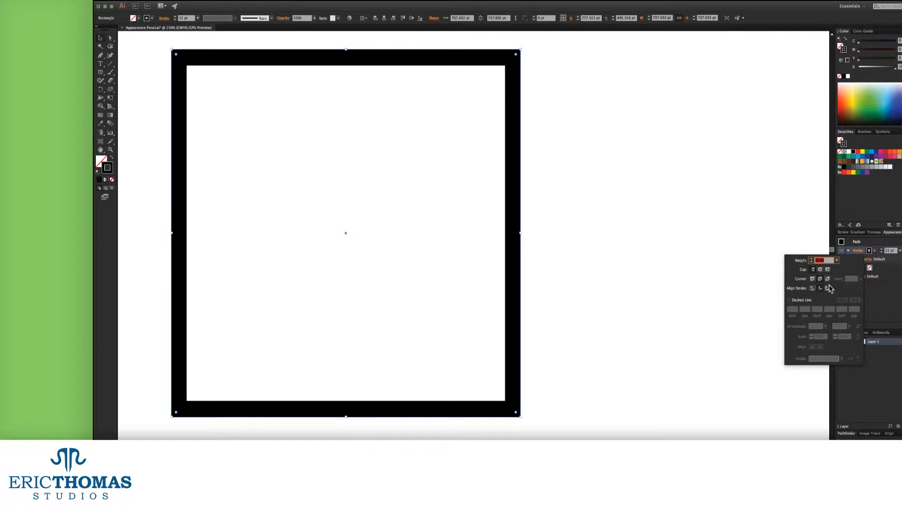
{"action": "left_click", "coordinate": [827, 288]}
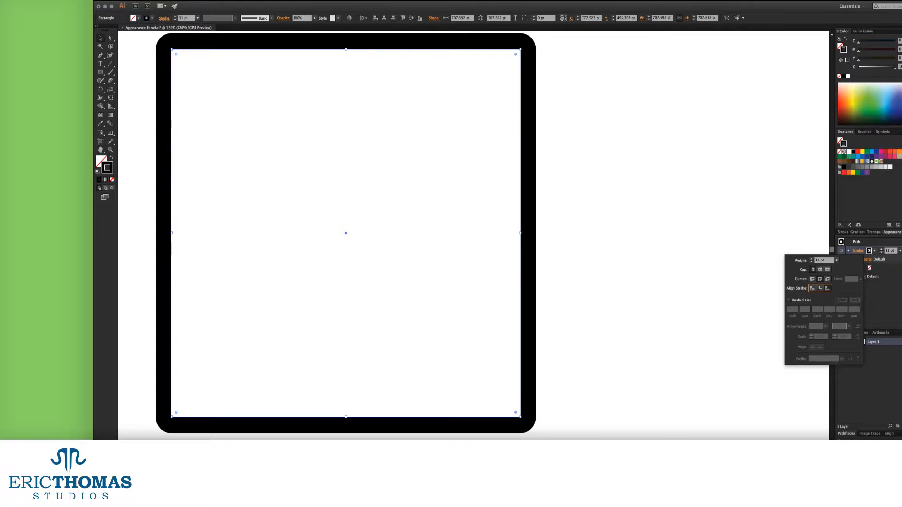
Make the square's stroke a dashed line and align it to the center of the path.
{"action": "left_click", "coordinate": [857, 251]}
{"action": "left_click", "coordinate": [798, 301]}
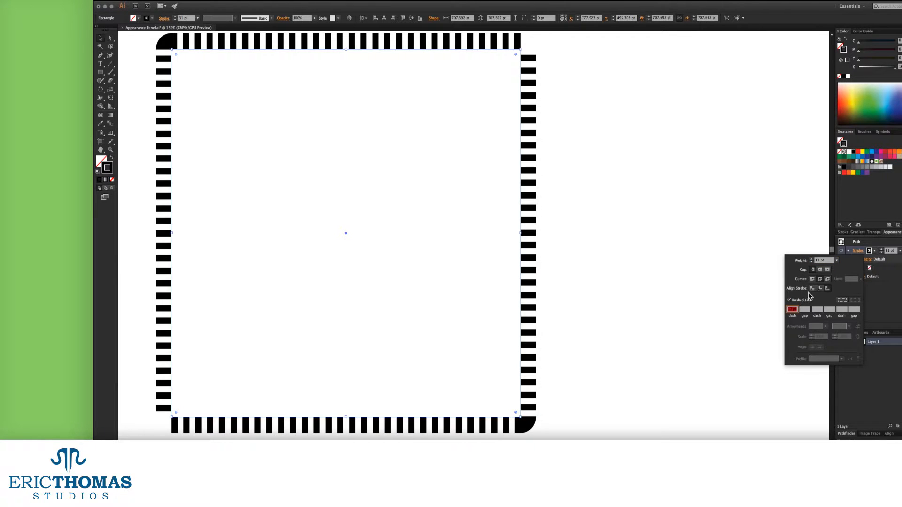
{"action": "left_click", "coordinate": [812, 289]}
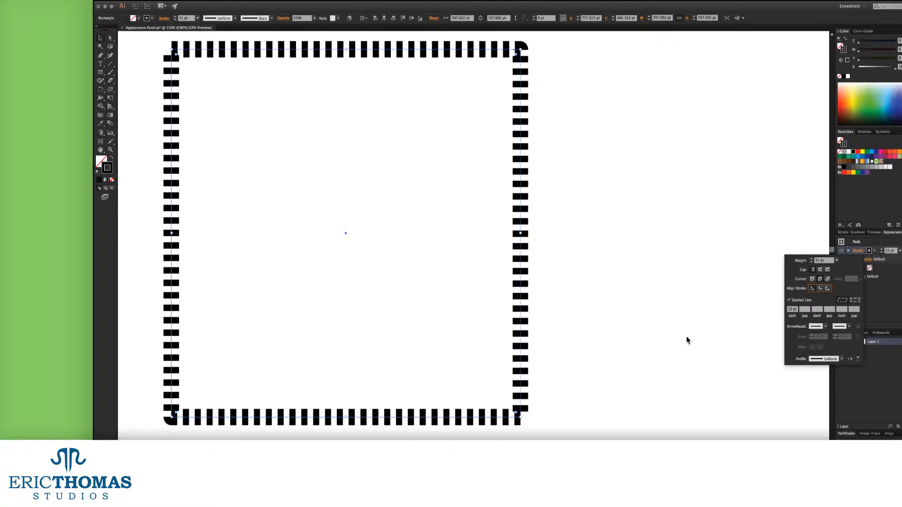
Try progressively longer dashes on the square's stroke, and a dash length of 1 pt.
{"action": "left_click", "coordinate": [792, 309]}
{"action": "key", "text": "Up"}
{"action": "key", "text": "Up"}
{"action": "key", "text": "Up"}
{"action": "key", "text": "Up"}
{"action": "key", "text": "Up"}
{"action": "key", "text": "Up"}
{"action": "key", "text": "Up"}
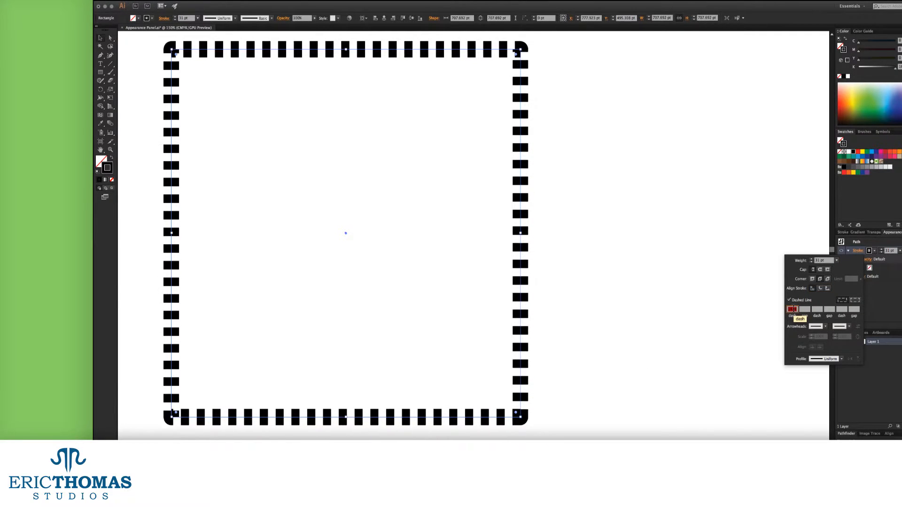
{"action": "key", "text": "Up"}
{"action": "key", "text": "Up"}
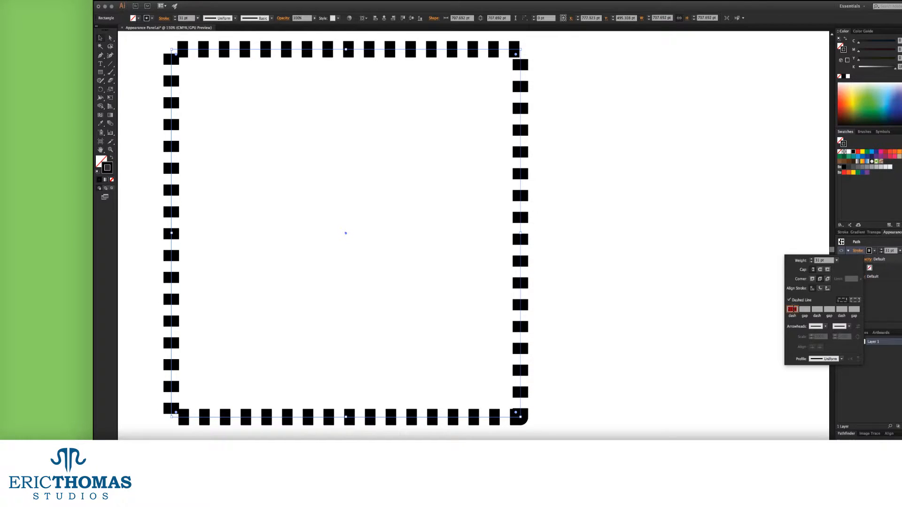
{"action": "type", "text": "1"}
{"action": "key", "text": "Tab"}
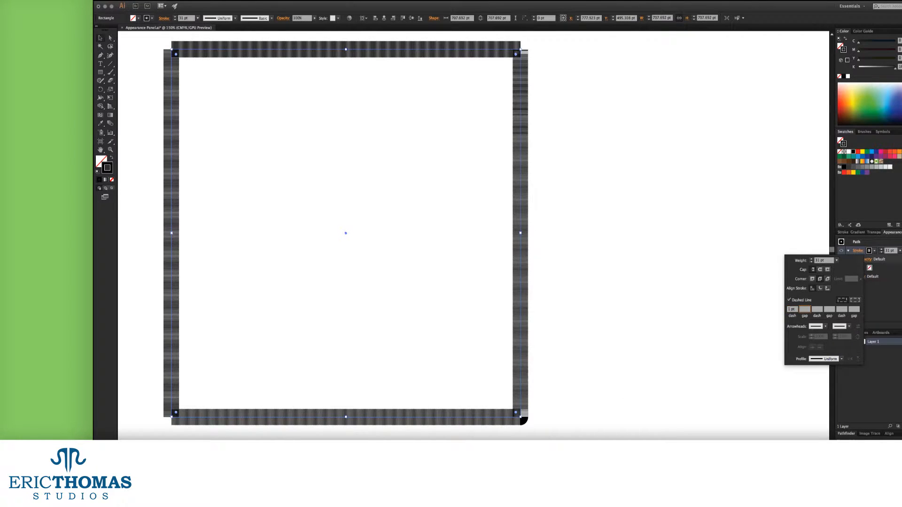
Set the first dash length of the square's stroke to 12 pt.
{"action": "key", "text": "shift+Tab"}
{"action": "type", "text": "12"}
{"action": "key", "text": "Tab"}
Enter a first gap of 4 pt for the dashed stroke, and raise and lower it to adjust the dash spacing.
{"action": "left_click", "coordinate": [859, 251]}
{"action": "left_click", "coordinate": [805, 310]}
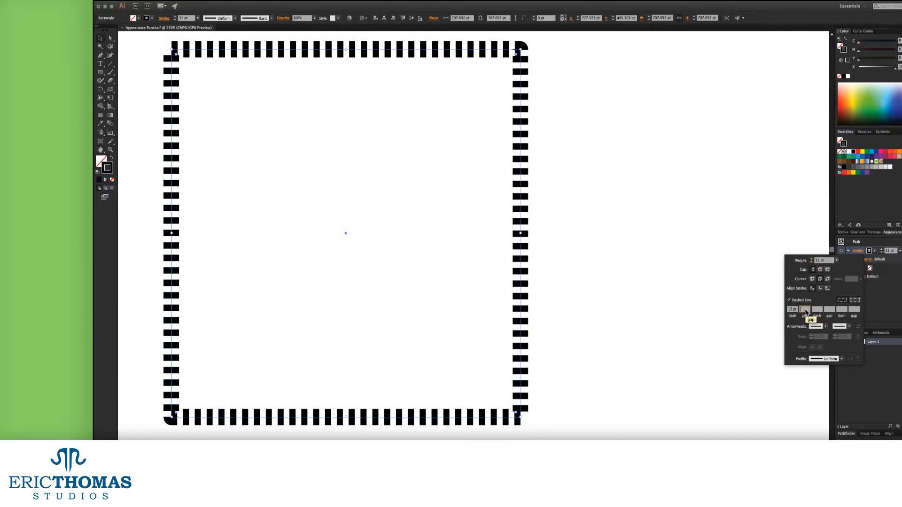
{"action": "type", "text": "4"}
{"action": "key", "text": "Up"}
{"action": "key", "text": "Up"}
{"action": "key", "text": "Up"}
{"action": "key", "text": "Up"}
{"action": "key", "text": "Up"}
{"action": "key", "text": "Up"}
{"action": "key", "text": "Up"}
{"action": "key", "text": "Up"}
{"action": "key", "text": "Up"}
{"action": "key", "text": "Up"}
{"action": "key", "text": "Up"}
{"action": "key", "text": "Up"}
{"action": "key", "text": "Up"}
{"action": "key", "text": "Up"}
{"action": "key", "text": "Up"}
{"action": "key", "text": "Up"}
{"action": "key", "text": "Up"}
{"action": "key", "text": "Up"}
{"action": "key", "text": "Up"}
{"action": "key", "text": "Up"}
{"action": "key", "text": "Up"}
{"action": "key", "text": "Up"}
{"action": "key", "text": "Up"}
{"action": "key", "text": "Up"}
{"action": "key", "text": "Up"}
{"action": "key", "text": "Up"}
{"action": "key", "text": "Up"}
{"action": "key", "text": "Up"}
{"action": "key", "text": "Up"}
{"action": "key", "text": "Up"}
{"action": "key", "text": "Up"}
{"action": "key", "text": "Up"}
{"action": "key", "text": "Up"}
{"action": "key", "text": "Up"}
{"action": "key", "text": "Up"}
{"action": "key", "text": "Up"}
{"action": "key", "text": "Down"}
{"action": "key", "text": "Down"}
{"action": "key", "text": "Down"}
{"action": "key", "text": "Down"}
{"action": "key", "text": "Down"}
{"action": "key", "text": "Down"}
{"action": "key", "text": "Down"}
{"action": "key", "text": "Down"}
{"action": "key", "text": "Down"}
{"action": "key", "text": "Down"}
{"action": "key", "text": "Down"}
{"action": "key", "text": "Down"}
{"action": "key", "text": "Down"}
{"action": "key", "text": "Down"}
{"action": "key", "text": "Down"}
{"action": "key", "text": "Down"}
{"action": "key", "text": "Down"}
{"action": "key", "text": "Down"}
{"action": "key", "text": "Down"}
{"action": "key", "text": "Down"}
{"action": "key", "text": "Down"}
{"action": "key", "text": "Down"}
{"action": "key", "text": "Down"}
{"action": "key", "text": "Down"}
{"action": "key", "text": "Down"}
{"action": "key", "text": "Down"}
{"action": "key", "text": "Down"}
{"action": "key", "text": "Down"}
{"action": "key", "text": "Up"}
{"action": "key", "text": "Up"}
{"action": "key", "text": "Up"}
{"action": "key", "text": "Up"}
{"action": "key", "text": "Up"}
{"action": "key", "text": "Up"}
{"action": "key", "text": "Up"}
{"action": "key", "text": "Up"}
{"action": "key", "text": "Up"}
{"action": "key", "text": "Up"}
{"action": "key", "text": "Up"}
{"action": "key", "text": "Up"}
Extend the stroke's dash pattern with a short second dash, a second gap and a third dash.
{"action": "left_click", "coordinate": [815, 309]}
{"action": "key", "text": "Up"}
{"action": "key", "text": "Tab"}
{"action": "key", "text": "Up"}
{"action": "key", "text": "Up"}
{"action": "key", "text": "Up"}
{"action": "key", "text": "Up"}
{"action": "key", "text": "Up"}
{"action": "key", "text": "Tab"}
{"action": "key", "text": "Up"}
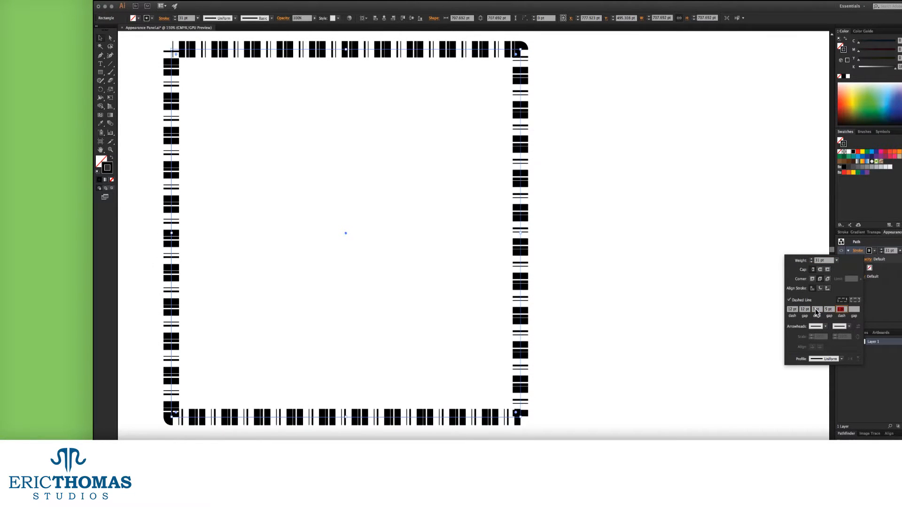
Add a third gap to the dash pattern of the square's stroke and widen it.
{"action": "key", "text": "Tab"}
{"action": "key", "text": "Up"}
{"action": "key", "text": "Up"}
{"action": "key", "text": "Up"}
{"action": "key", "text": "Up"}
{"action": "key", "text": "Up"}
Lengthen the third dash of the square's stroke to 18 pt and reduce the third gap.
{"action": "key", "text": "shift+Tab"}
{"action": "key", "text": "Up"}
{"action": "key", "text": "Up"}
{"action": "key", "text": "Up"}
{"action": "key", "text": "Up"}
{"action": "key", "text": "Up"}
{"action": "key", "text": "Up"}
{"action": "key", "text": "Up"}
{"action": "key", "text": "Up"}
{"action": "key", "text": "Up"}
{"action": "key", "text": "Up"}
{"action": "key", "text": "Up"}
{"action": "key", "text": "Up"}
{"action": "key", "text": "Up"}
{"action": "key", "text": "Up"}
{"action": "key", "text": "Up"}
{"action": "key", "text": "Up"}
{"action": "key", "text": "Up"}
{"action": "key", "text": "Tab"}
{"action": "key", "text": "Down"}
{"action": "key", "text": "Down"}
{"action": "key", "text": "Down"}
{"action": "key", "text": "Down"}
{"action": "key", "text": "Down"}
{"action": "key", "text": "Down"}
{"action": "key", "text": "Down"}
{"action": "key", "text": "Down"}
{"action": "key", "text": "Down"}
{"action": "key", "text": "Down"}
{"action": "key", "text": "Tab"}
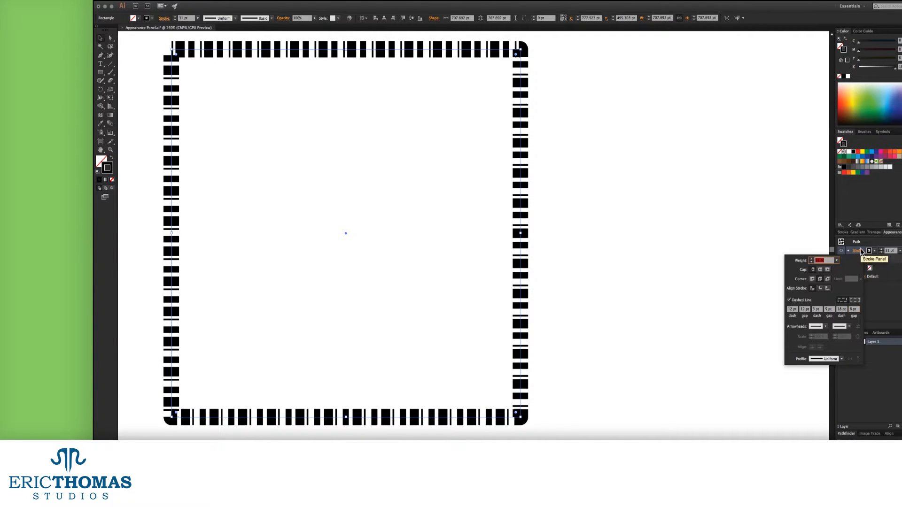
Add the Arrow 20 arrowhead to the start of the square's stroke and a swept, pointed arrowhead to its end.
{"action": "left_click", "coordinate": [826, 329]}
{"action": "scroll", "coordinate": [795, 351], "scroll_direction": "down", "scroll_amount": 6}
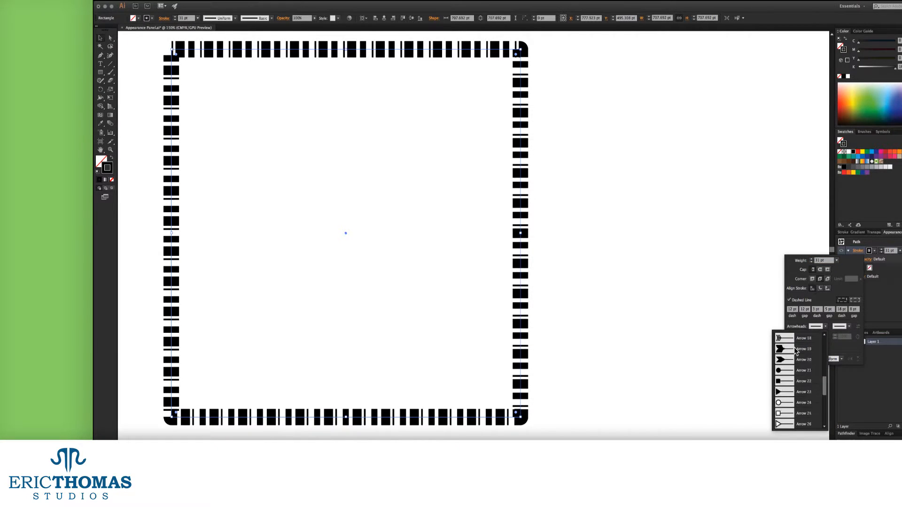
{"action": "left_click", "coordinate": [785, 359]}
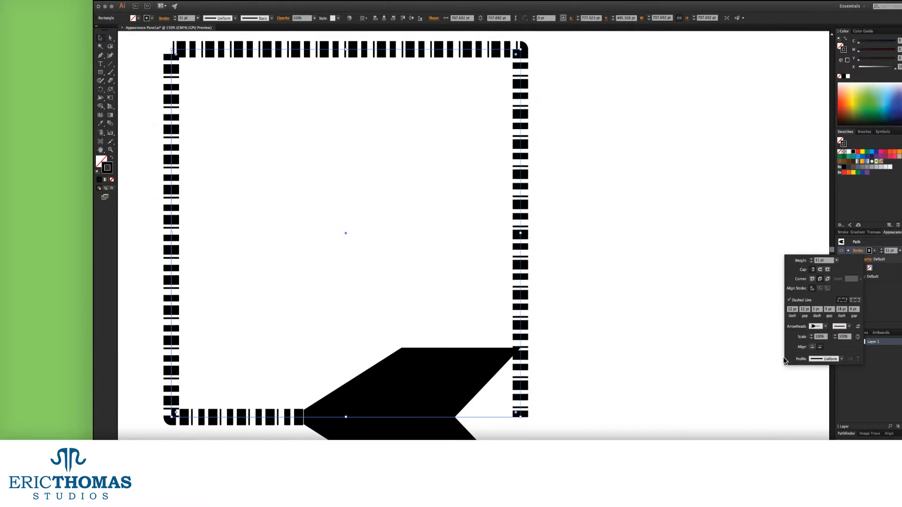
{"action": "left_click", "coordinate": [849, 326]}
{"action": "left_click", "coordinate": [816, 350]}
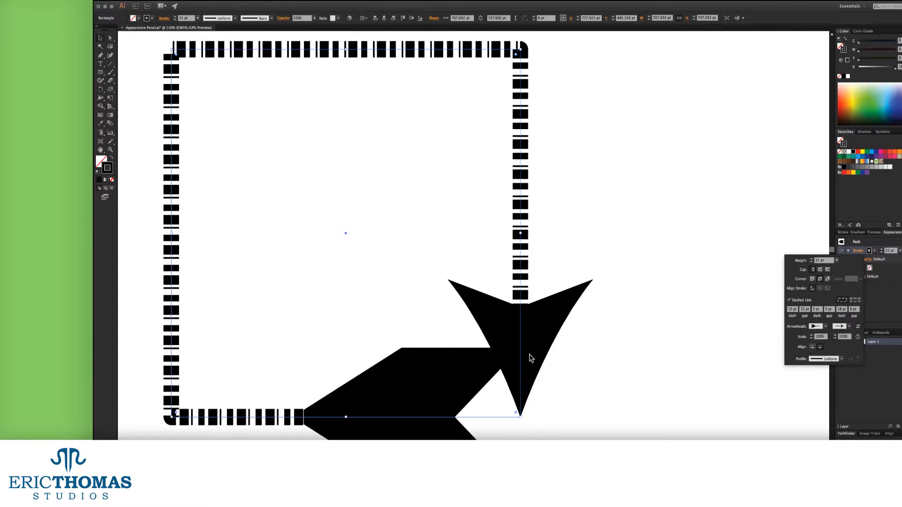
Scale the stroke's start arrowhead down to 29% and its end arrowhead to 45%.
{"action": "scroll", "coordinate": [567, 354], "scroll_direction": "up", "scroll_amount": 1}
{"action": "scroll", "coordinate": [567, 354], "scroll_direction": "down", "scroll_amount": 2}
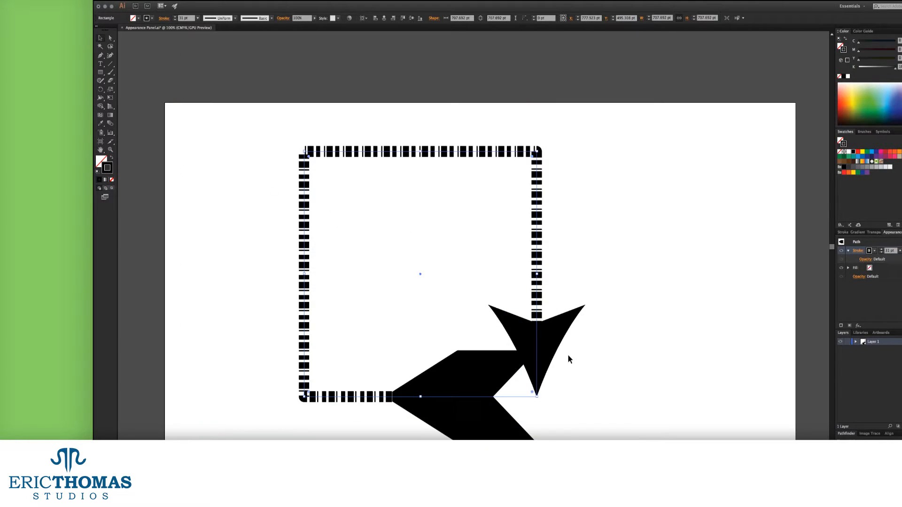
{"action": "left_click", "coordinate": [858, 251]}
{"action": "left_click", "coordinate": [811, 339]}
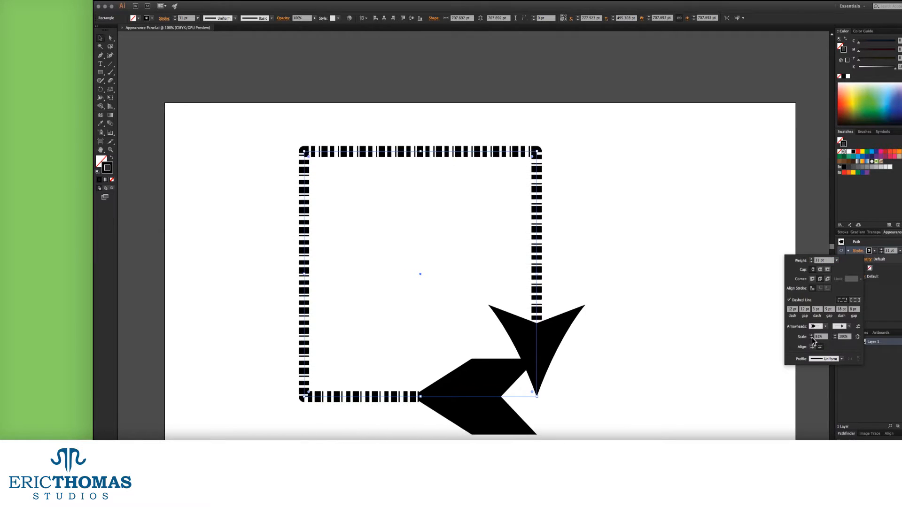
{"action": "left_click", "coordinate": [812, 339]}
{"action": "left_click", "coordinate": [835, 339]}
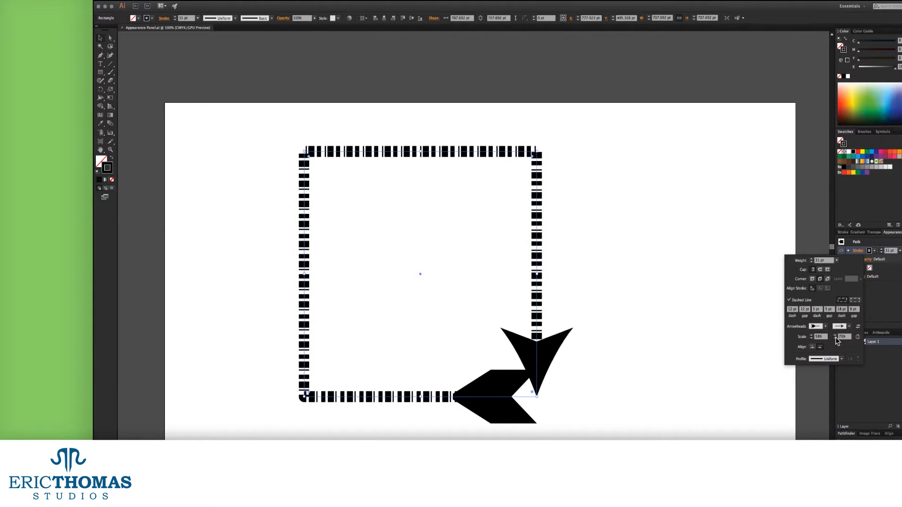
{"action": "left_click", "coordinate": [836, 338]}
{"action": "left_click", "coordinate": [812, 338]}
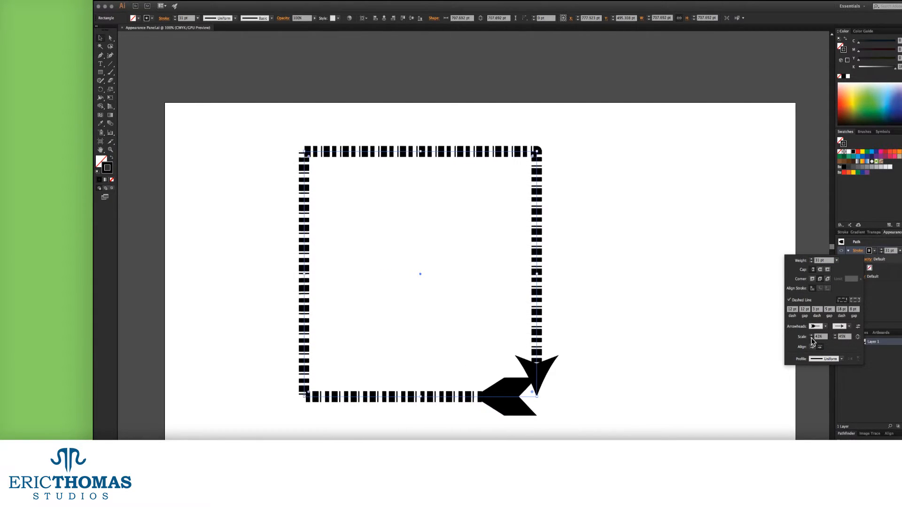
{"action": "left_click", "coordinate": [812, 339]}
Try extending the arrow tips beyond the end of the path, and return them to the path's end.
{"action": "left_click", "coordinate": [857, 251]}
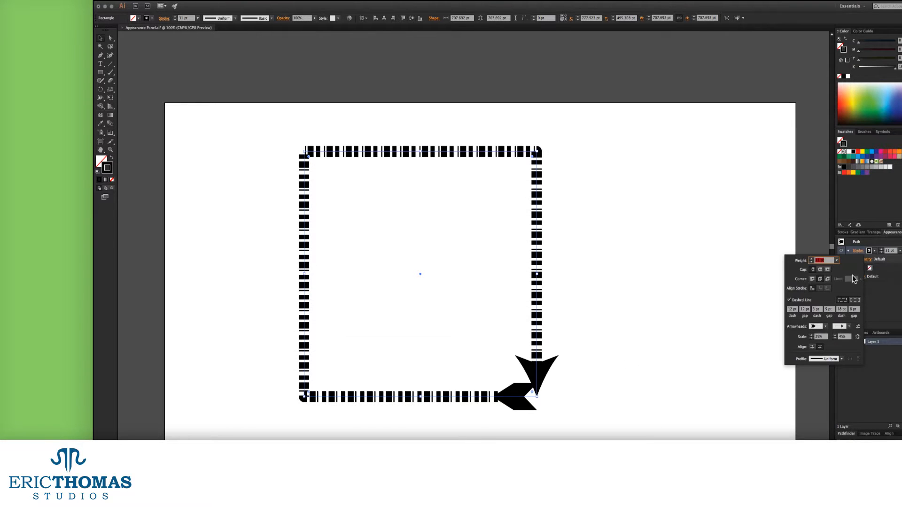
{"action": "left_click", "coordinate": [812, 347]}
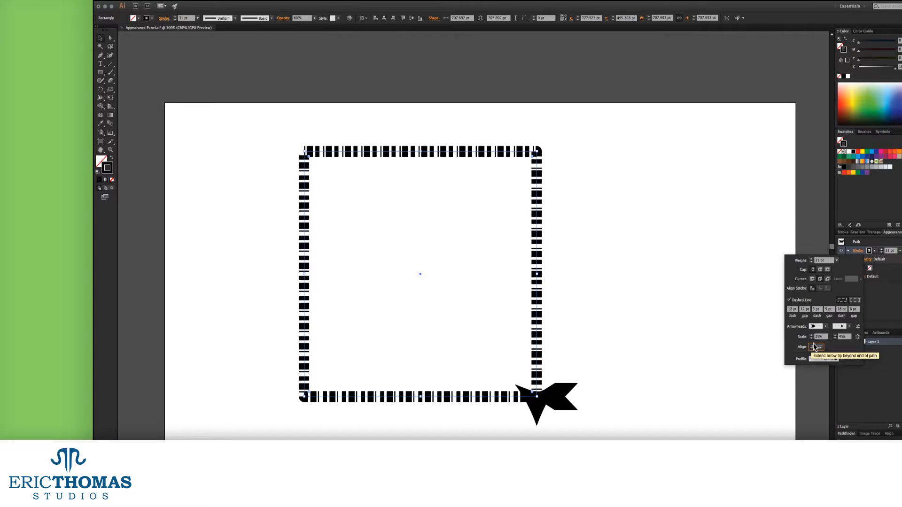
{"action": "left_click", "coordinate": [820, 347]}
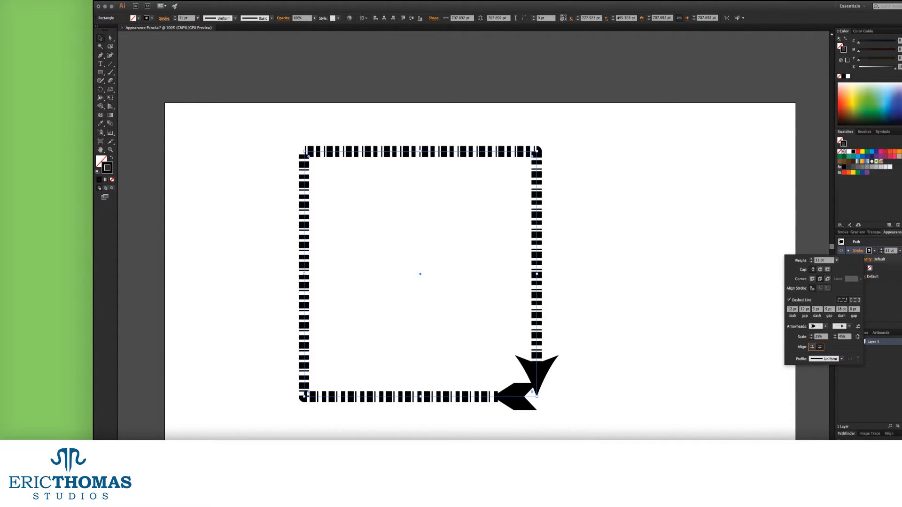
Try Width Profile 1, Width Profile 2 and Width Profile 3 on the square's dashed stroke.
{"action": "left_click", "coordinate": [842, 359]}
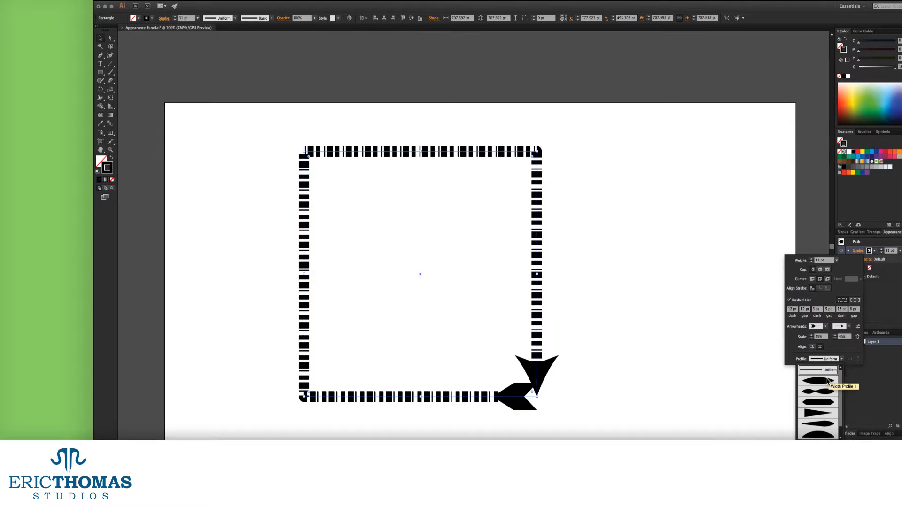
{"action": "left_click", "coordinate": [827, 381]}
{"action": "left_click", "coordinate": [842, 359]}
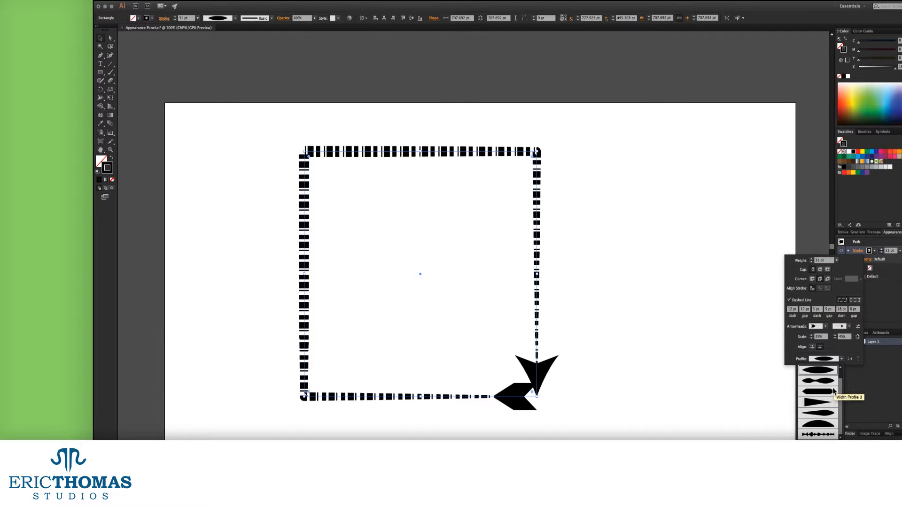
{"action": "left_click", "coordinate": [827, 380]}
{"action": "left_click", "coordinate": [841, 359]}
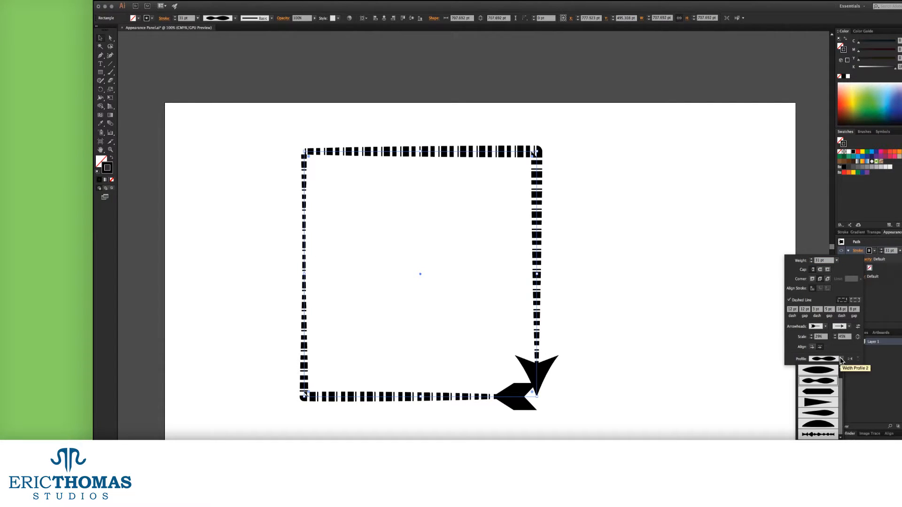
{"action": "left_click", "coordinate": [829, 392]}
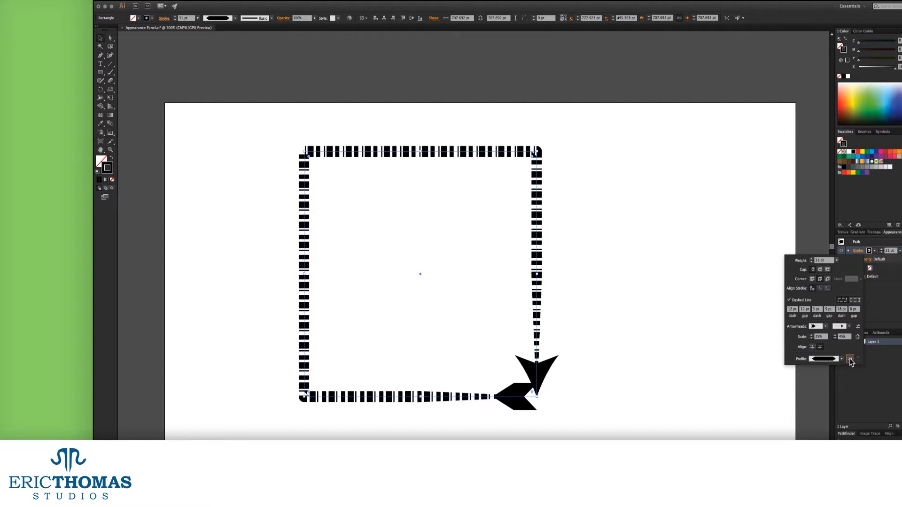
Try the tapered teardrop width profile on the stroke, and apply the irregular beaded profile at the end of the list.
{"action": "left_click", "coordinate": [842, 359]}
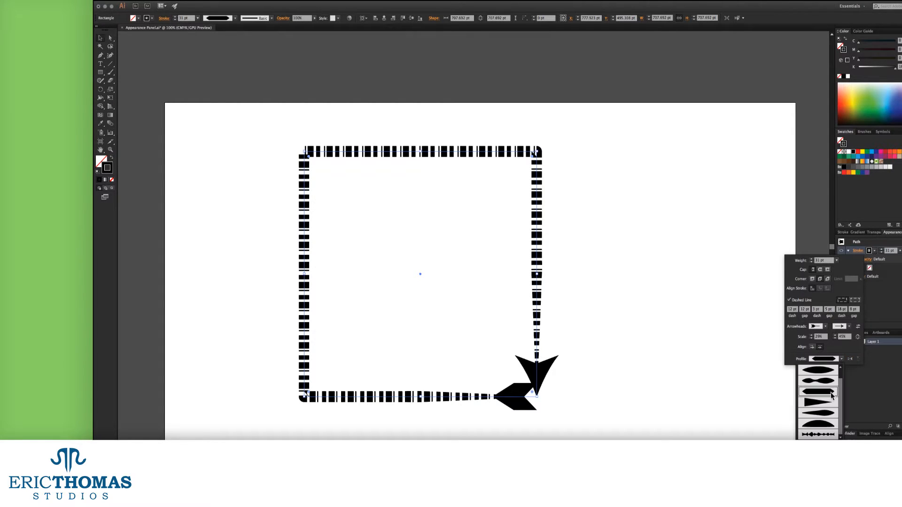
{"action": "left_click", "coordinate": [823, 414]}
{"action": "left_click", "coordinate": [841, 359]}
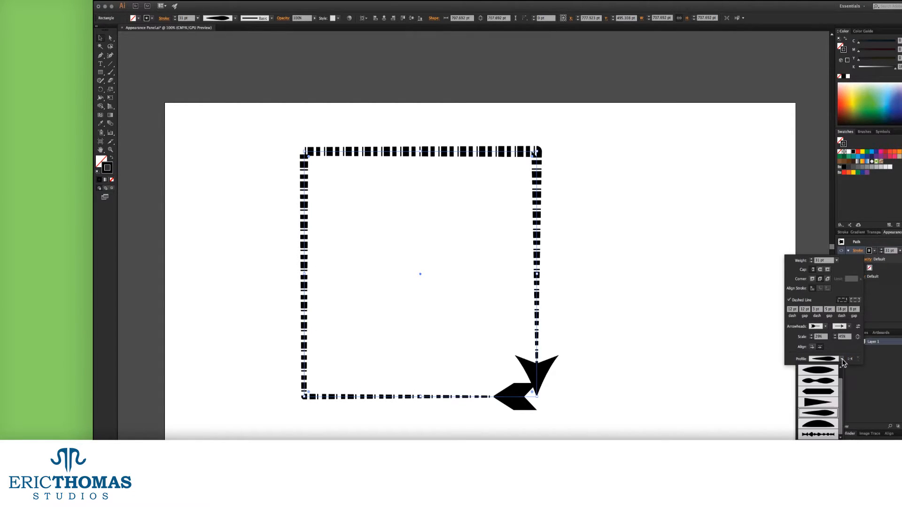
{"action": "left_click", "coordinate": [817, 437]}
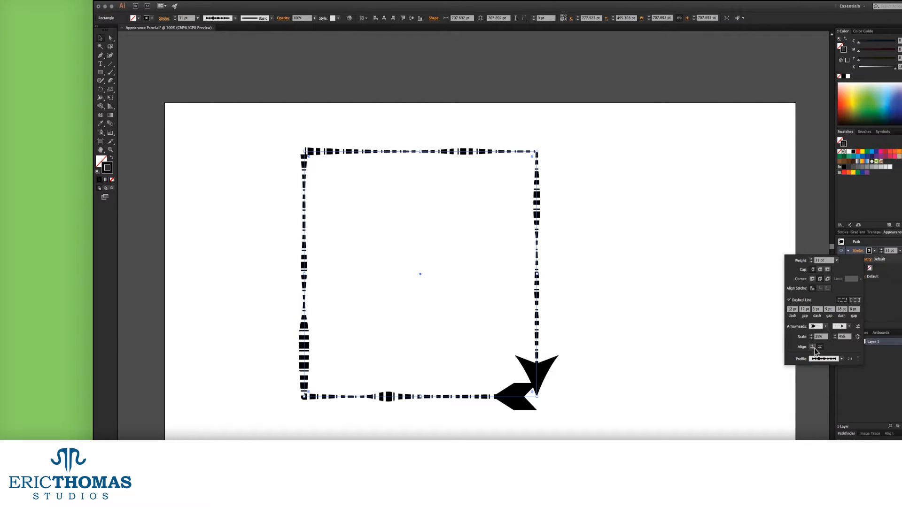
Try solid, gradient and pattern swatches on the stroke, ending with the tan C=25 M=40 Y=65 K=0 swatch.
{"action": "left_click", "coordinate": [874, 251]}
{"action": "left_click", "coordinate": [832, 267]}
{"action": "left_click", "coordinate": [823, 267]}
{"action": "left_click", "coordinate": [818, 267]}
{"action": "left_click", "coordinate": [817, 279]}
{"action": "left_click", "coordinate": [808, 278]}
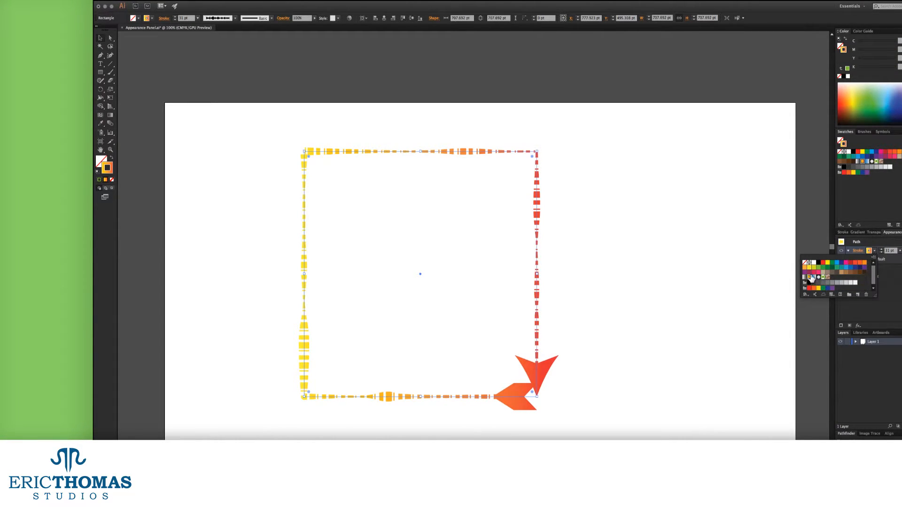
{"action": "left_click", "coordinate": [826, 279]}
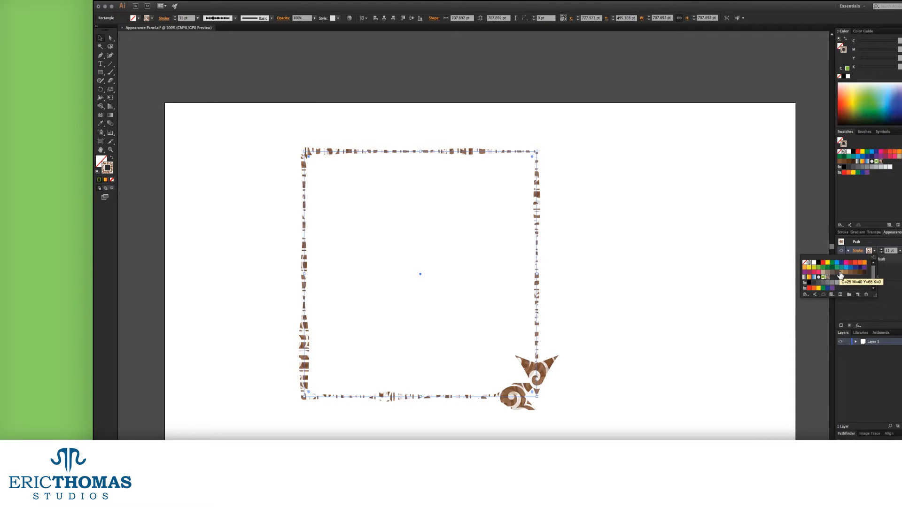
{"action": "left_click", "coordinate": [841, 275]}
Open the Metal swatch library from the stroke's colour swatches.
{"action": "left_click", "coordinate": [874, 251]}
{"action": "left_click", "coordinate": [874, 251]}
{"action": "left_click", "coordinate": [873, 257]}
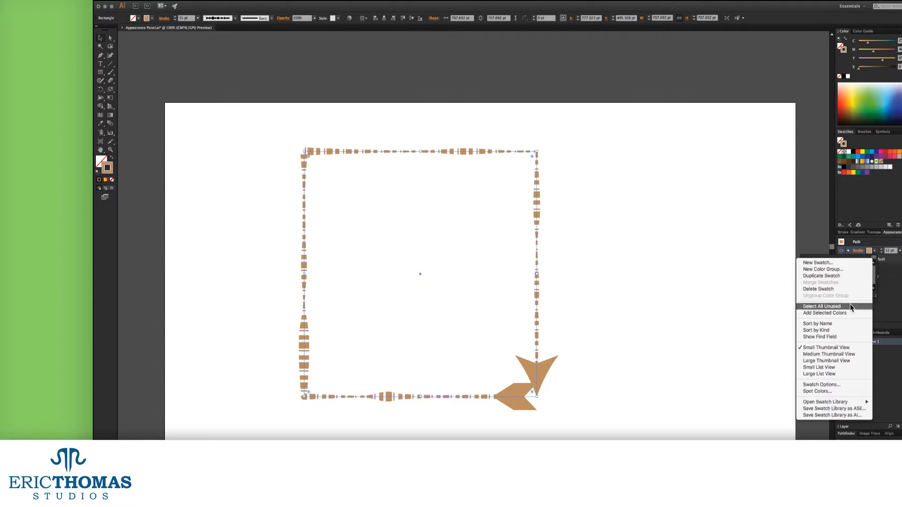
{"action": "mouse_move", "coordinate": [821, 403]}
{"action": "left_click", "coordinate": [747, 385]}
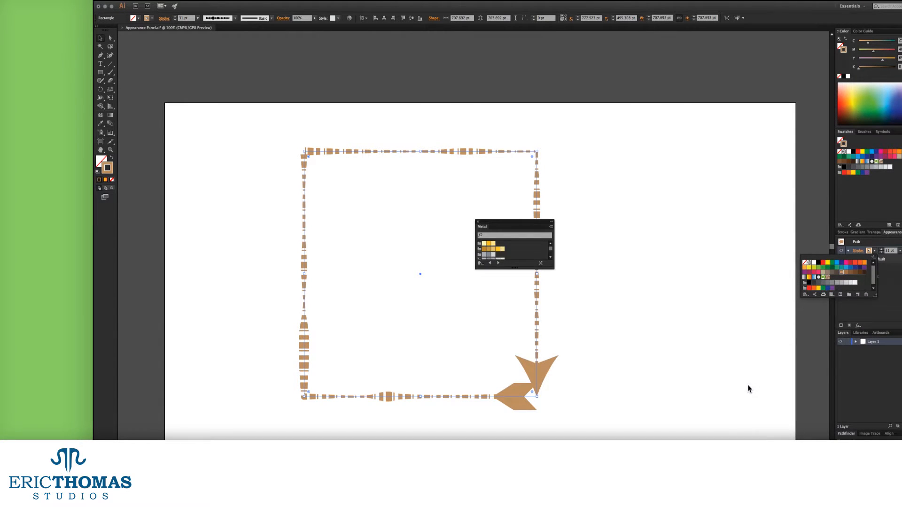
Browse from the Metal swatches to the Wood library and try several of its brown gradients on the stroke.
{"action": "left_click", "coordinate": [550, 256]}
{"action": "left_click", "coordinate": [551, 256]}
{"action": "left_click", "coordinate": [508, 256]}
{"action": "left_click", "coordinate": [490, 263]}
{"action": "left_click", "coordinate": [490, 263]}
{"action": "left_click", "coordinate": [517, 244]}
{"action": "left_click", "coordinate": [529, 243]}
{"action": "left_click", "coordinate": [535, 244]}
{"action": "left_click", "coordinate": [525, 244]}
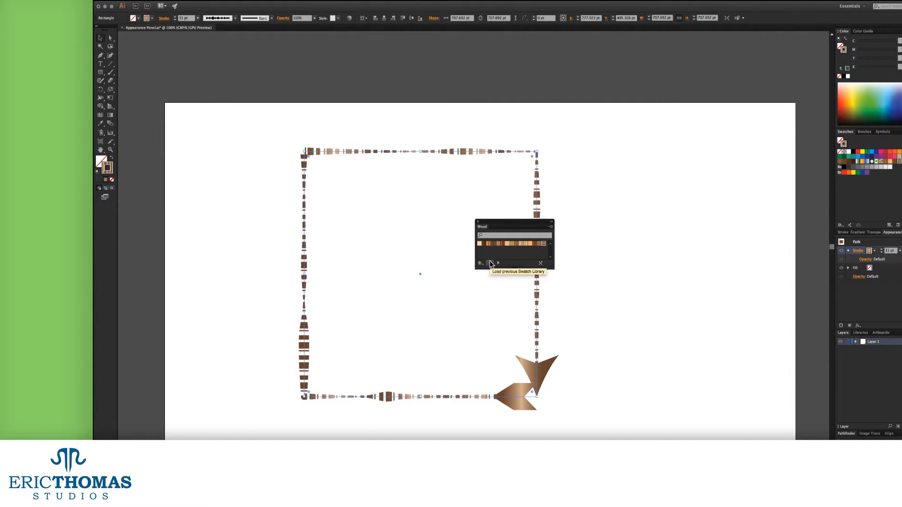
Load the Water swatch library and apply one of its blue gradients to the square's stroke.
{"action": "left_click", "coordinate": [489, 263]}
{"action": "left_click", "coordinate": [538, 245]}
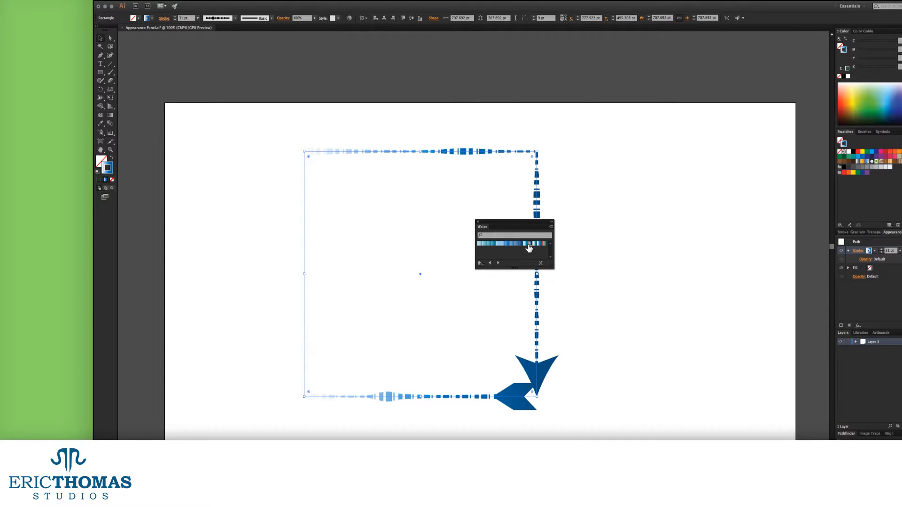
{"action": "left_click", "coordinate": [512, 245]}
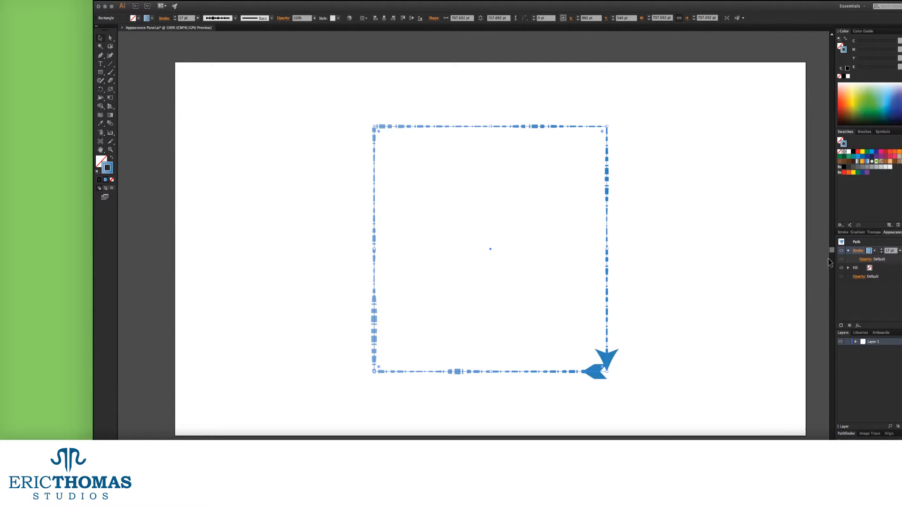
Try the Overlay, Difference and Hue blending modes on the square's white stroke over the blue background.
{"action": "left_click", "coordinate": [865, 260]}
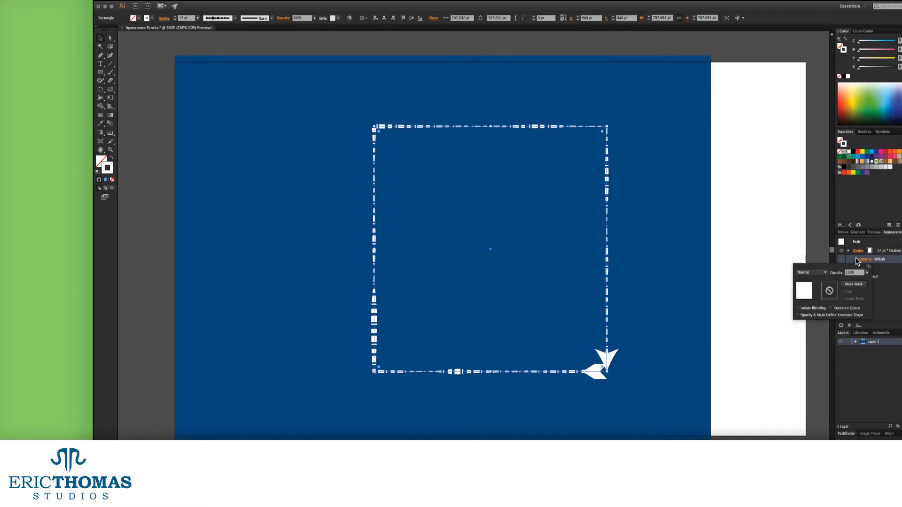
{"action": "left_click", "coordinate": [822, 272]}
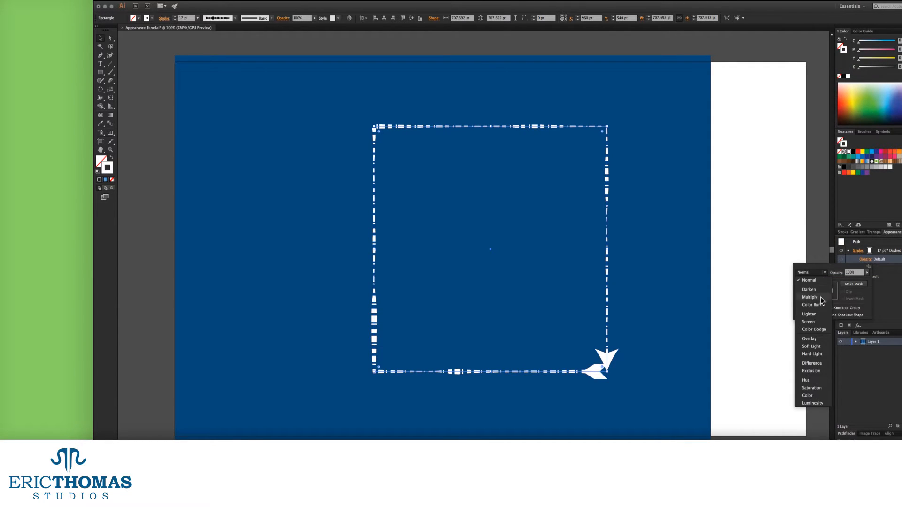
{"action": "left_click", "coordinate": [819, 338]}
{"action": "left_click", "coordinate": [822, 274]}
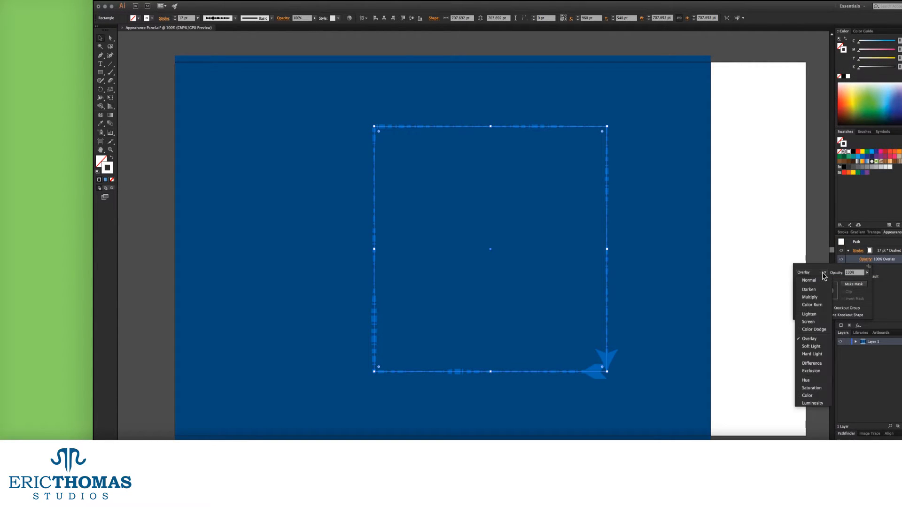
{"action": "left_click", "coordinate": [812, 363]}
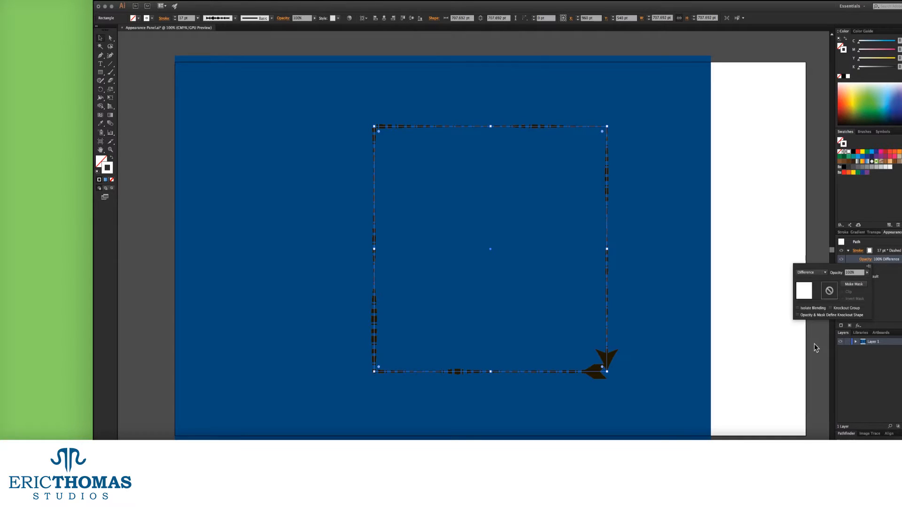
{"action": "left_click", "coordinate": [821, 272]}
{"action": "left_click", "coordinate": [816, 382]}
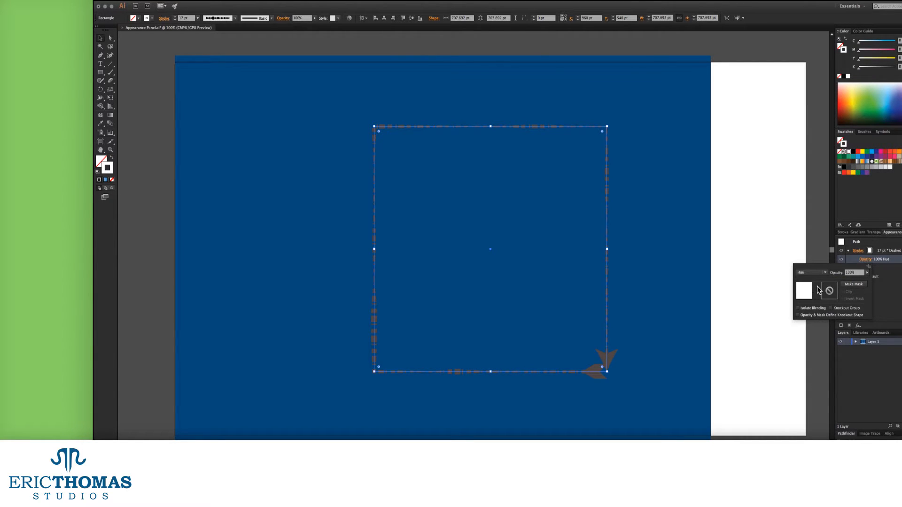
Try the Multiply and Color Dodge blending modes on the stroke, and set it back to Normal.
{"action": "left_click", "coordinate": [821, 272]}
{"action": "left_click", "coordinate": [817, 298]}
{"action": "left_click", "coordinate": [821, 273]}
{"action": "left_click", "coordinate": [824, 330]}
{"action": "left_click", "coordinate": [822, 273]}
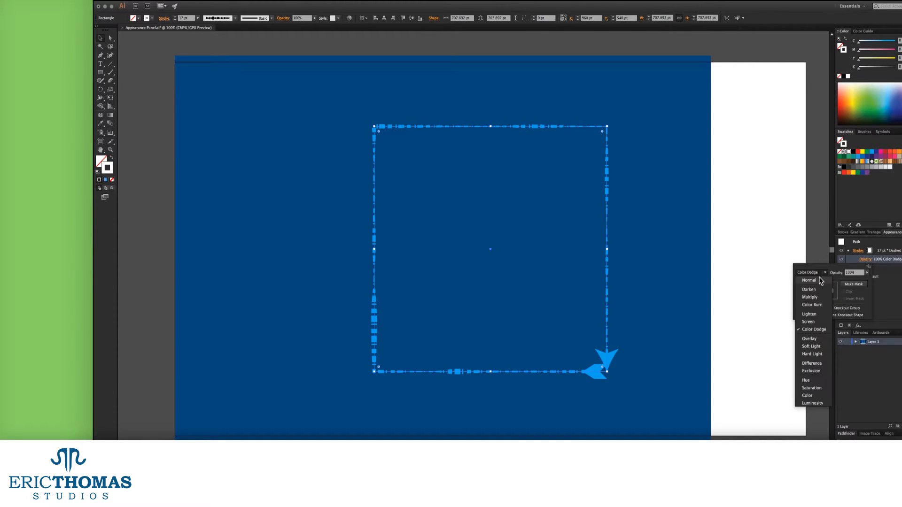
{"action": "left_click", "coordinate": [819, 281]}
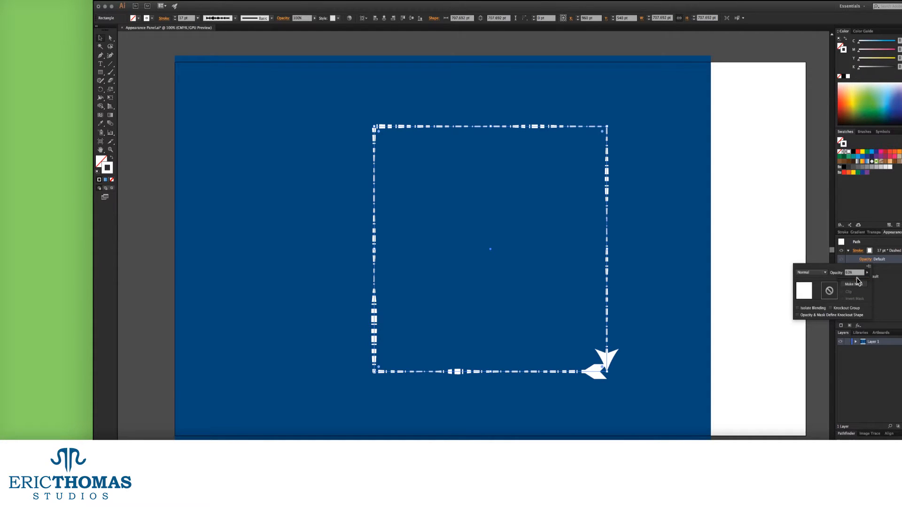
Try a stroke opacity of 50%, adjust it, and return it to 100%.
{"action": "type", "text": "50"}
{"action": "key", "text": "Return"}
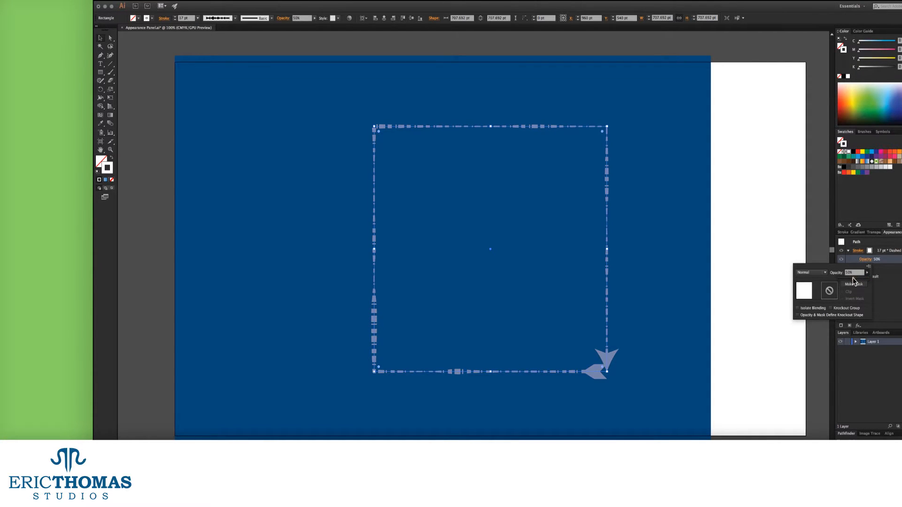
{"action": "key", "text": "shift+Up"}
{"action": "left_click_drag", "start_coordinate": [859, 281], "coordinate": [873, 281]}
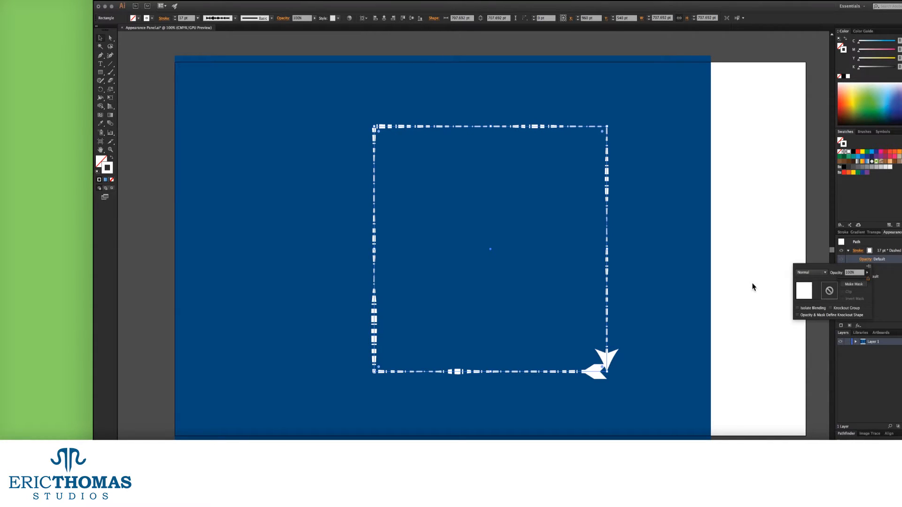
{"action": "left_click", "coordinate": [759, 286]}
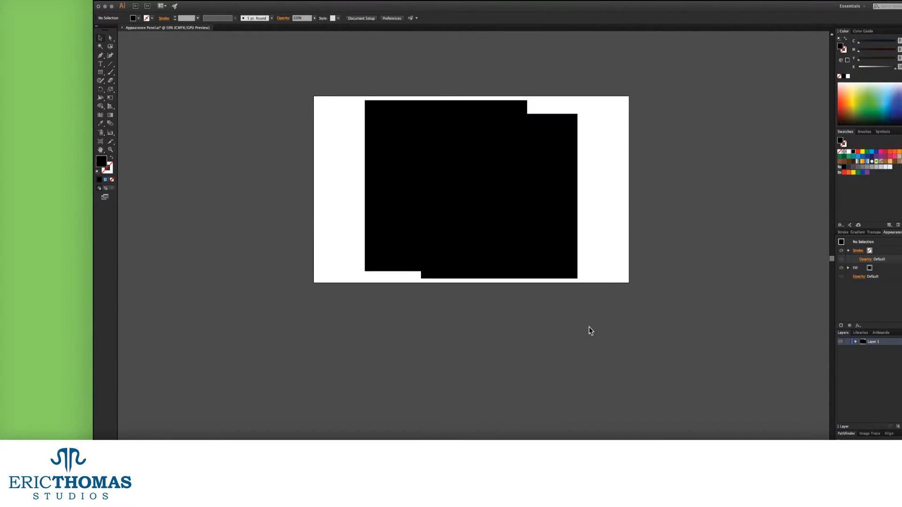
Select the two overlapping black squares and make an opacity mask from them.
{"action": "left_click", "coordinate": [567, 276]}
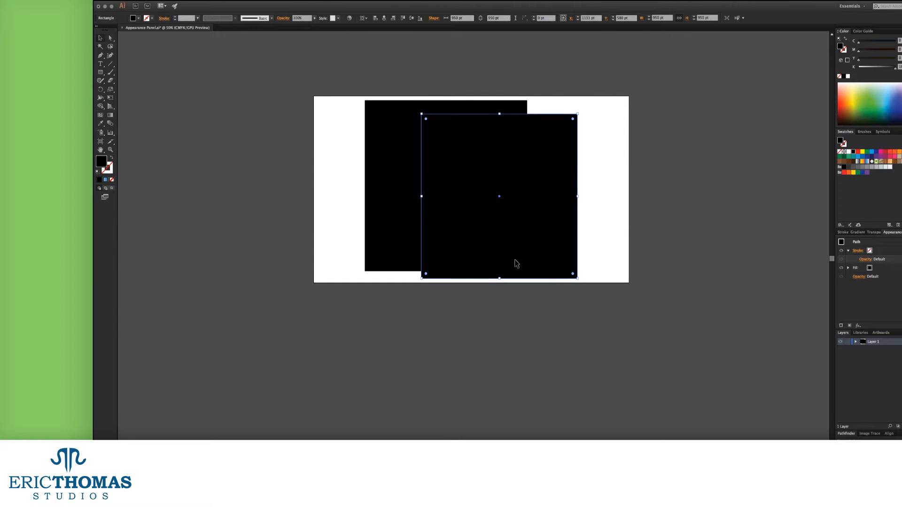
{"action": "left_click", "coordinate": [414, 254], "text": "shift"}
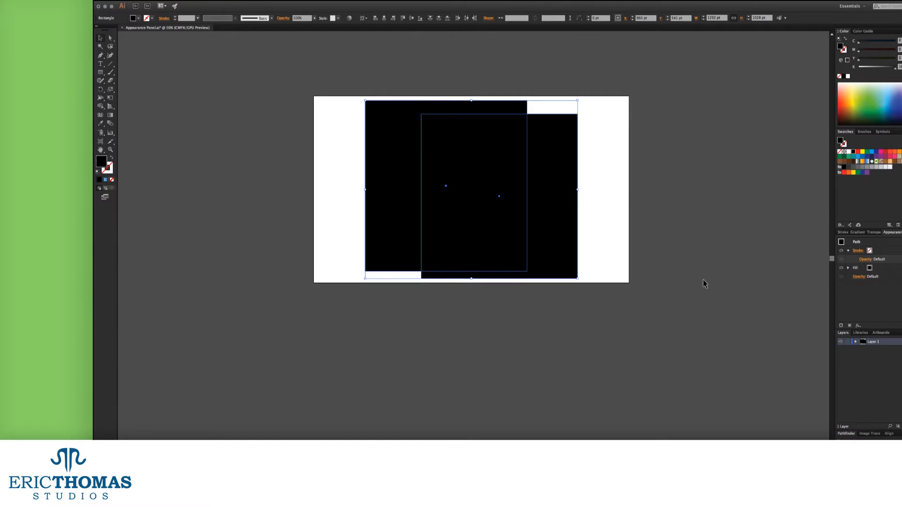
{"action": "left_click", "coordinate": [866, 259]}
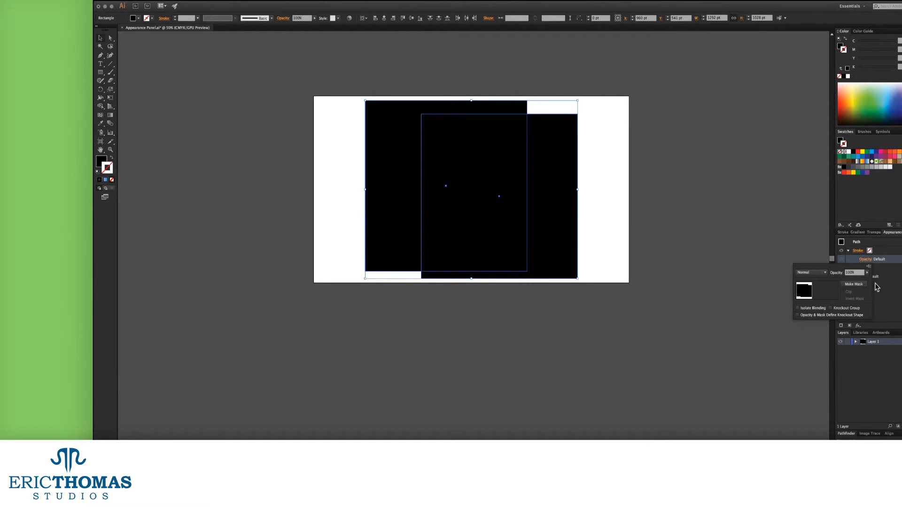
{"action": "left_click", "coordinate": [854, 284]}
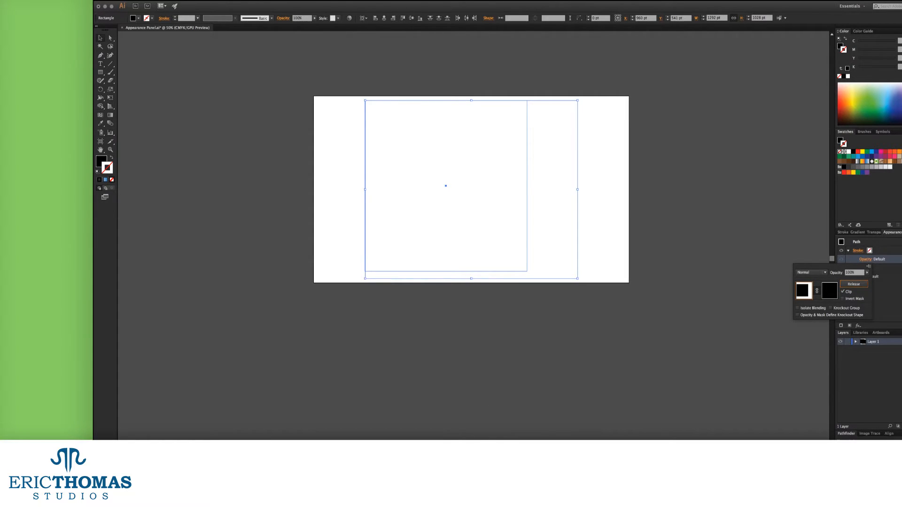
Try the opacity mask's Clip and Invert Mask options in their different on and off combinations.
{"action": "left_click", "coordinate": [843, 292]}
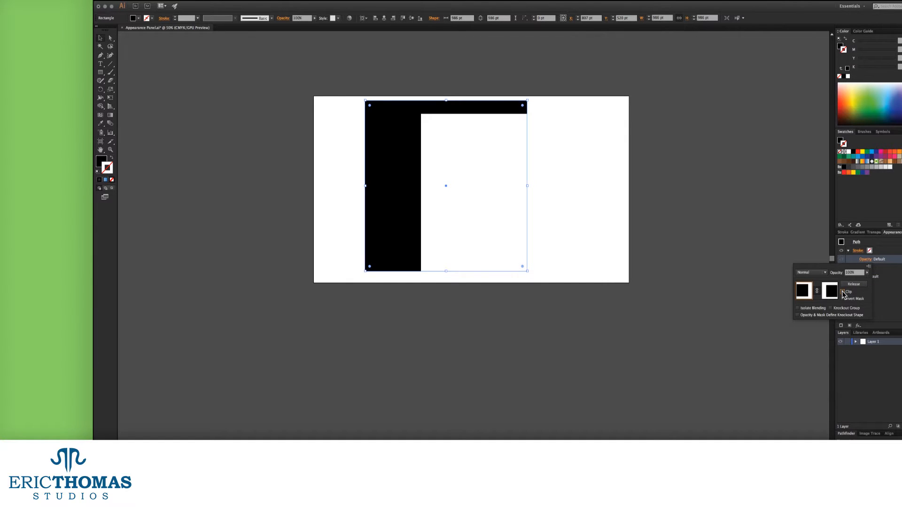
{"action": "left_click", "coordinate": [842, 292]}
{"action": "left_click", "coordinate": [842, 291]}
{"action": "left_click", "coordinate": [843, 291]}
{"action": "left_click", "coordinate": [853, 299]}
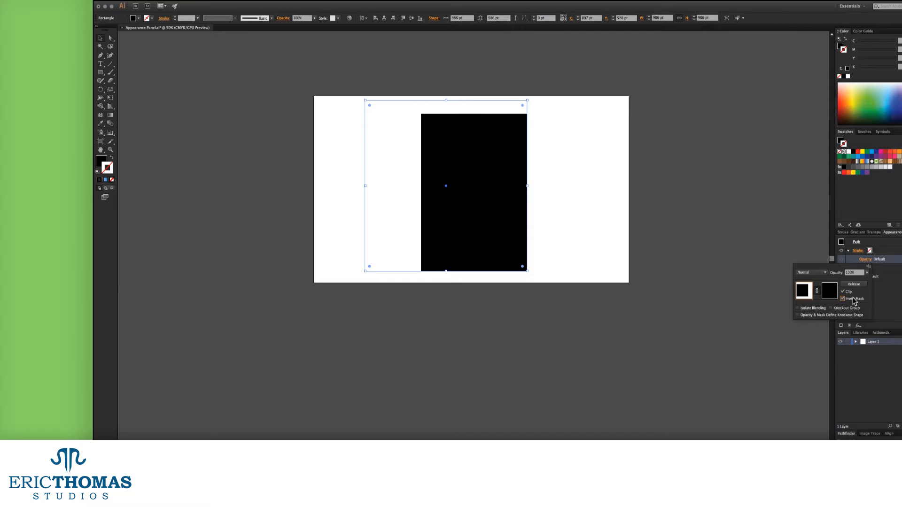
{"action": "left_click", "coordinate": [848, 292]}
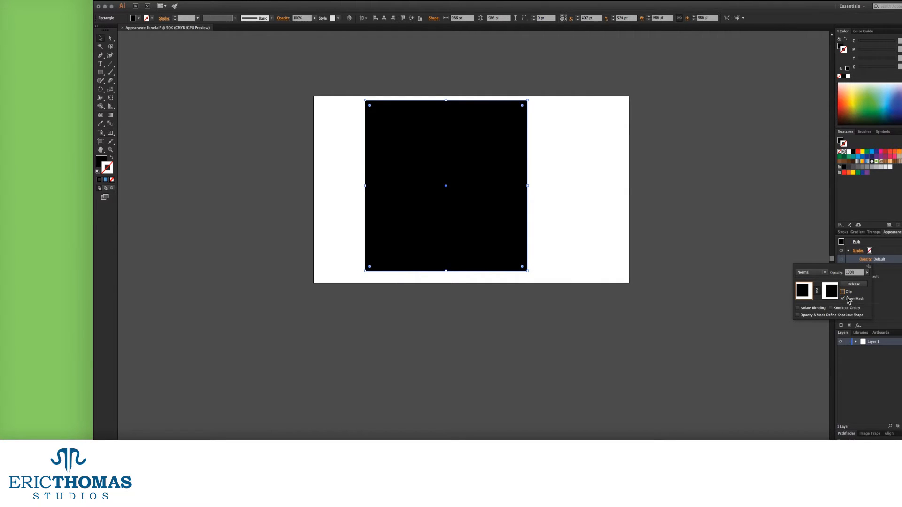
{"action": "left_click", "coordinate": [848, 299]}
{"action": "left_click", "coordinate": [848, 292]}
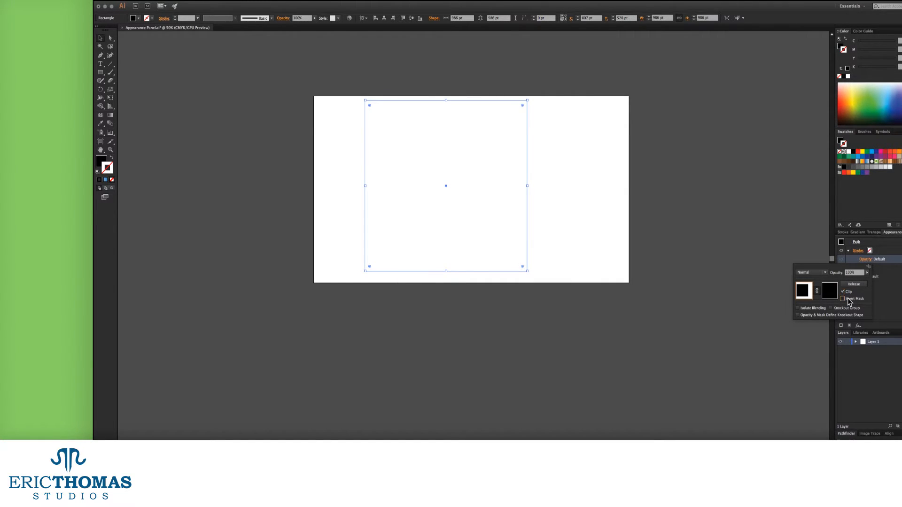
{"action": "left_click", "coordinate": [848, 300]}
{"action": "left_click", "coordinate": [854, 299]}
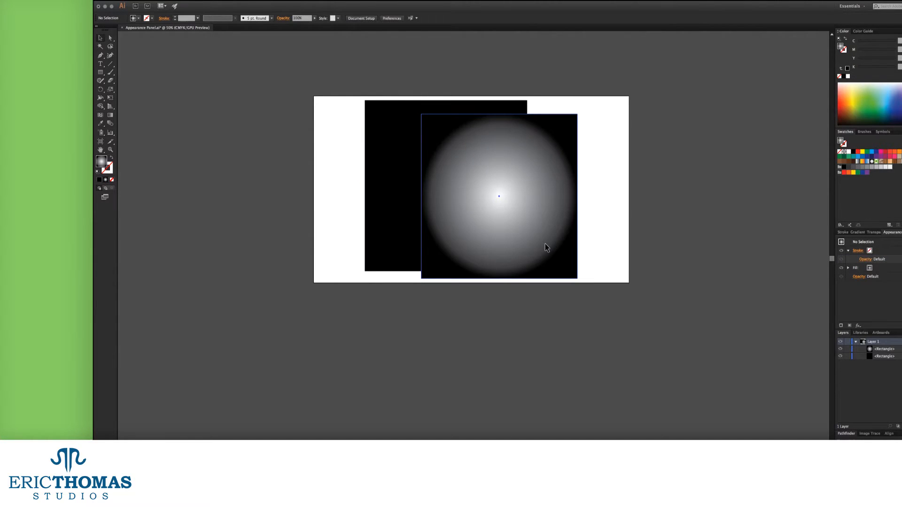
Try an opacity mask using the radial-gradient square over the black square, and release it.
{"action": "left_click", "coordinate": [546, 247]}
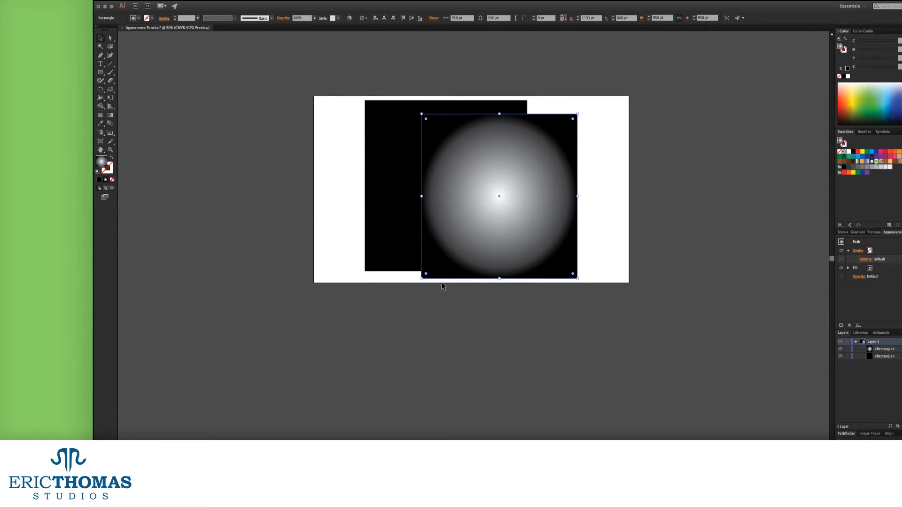
{"action": "left_click", "coordinate": [408, 238], "text": "shift"}
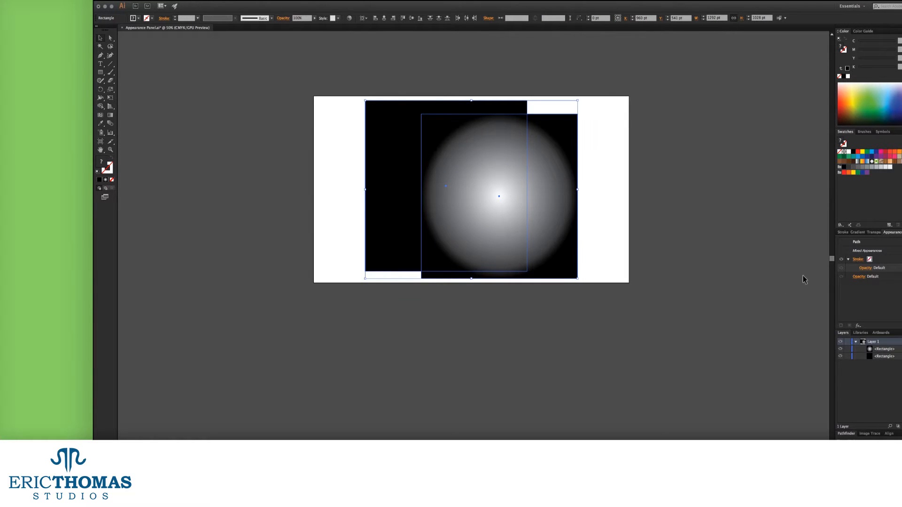
{"action": "left_click", "coordinate": [864, 268]}
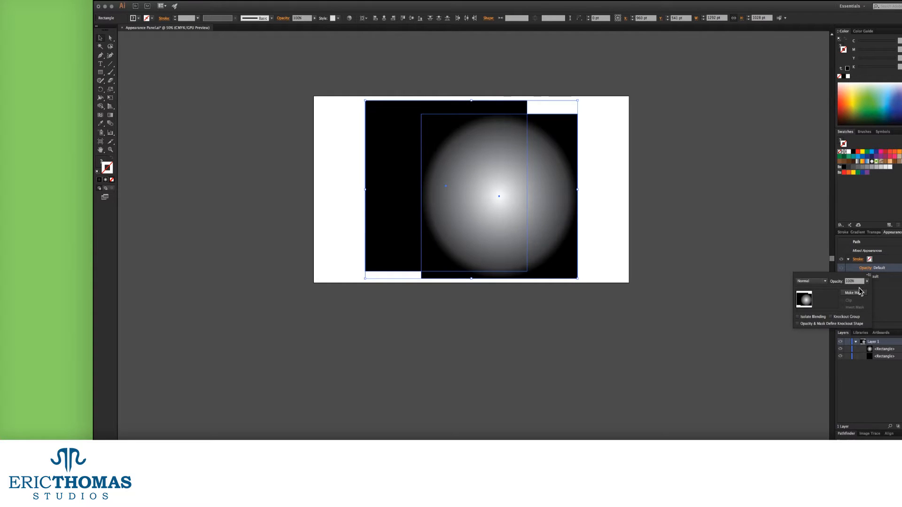
{"action": "left_click", "coordinate": [855, 293]}
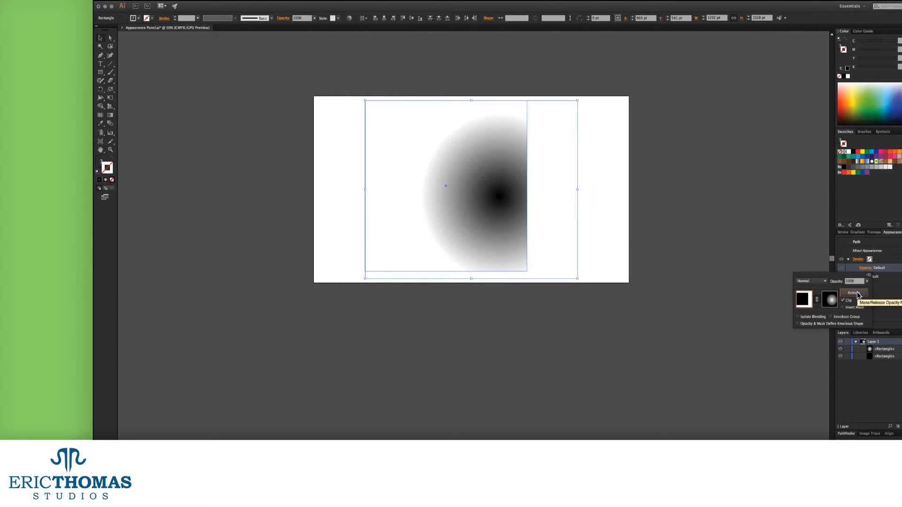
{"action": "left_click", "coordinate": [856, 294]}
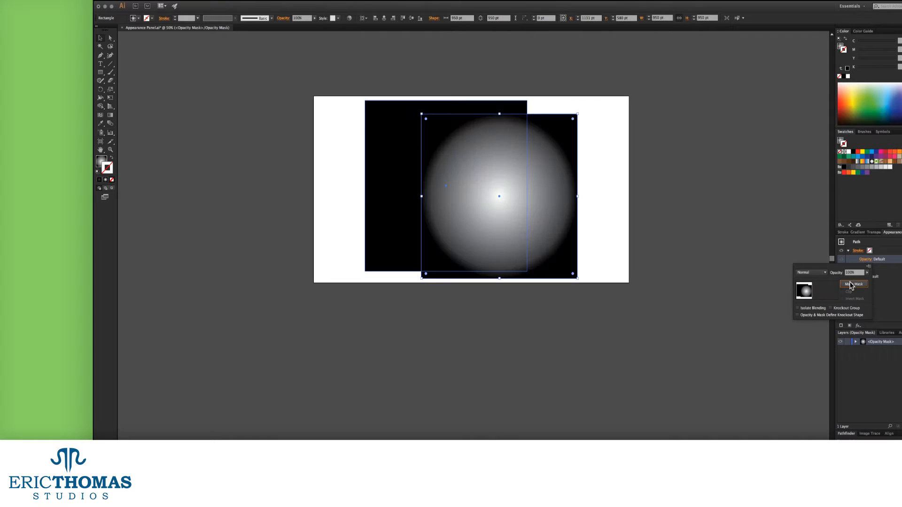
{"action": "left_click", "coordinate": [675, 264]}
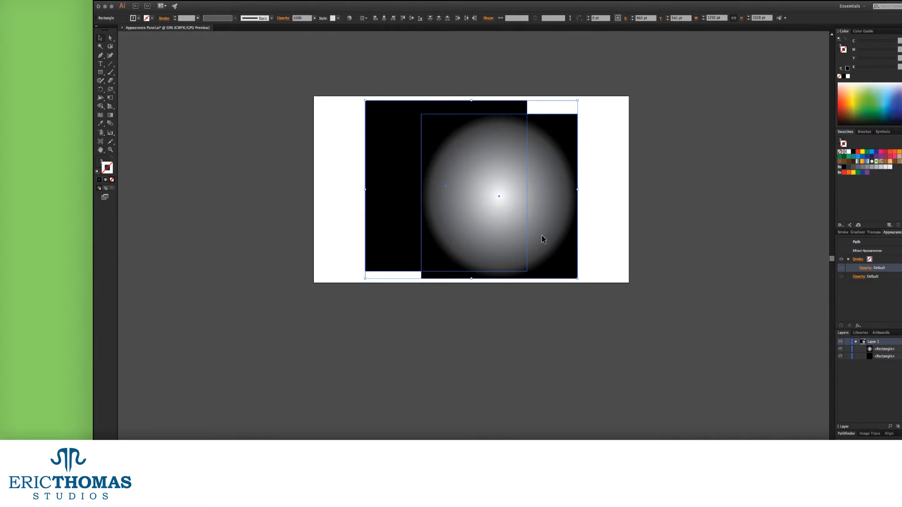
Reverse the front square's radial gradient so its centre is black and its edges are white.
{"action": "left_click", "coordinate": [539, 203]}
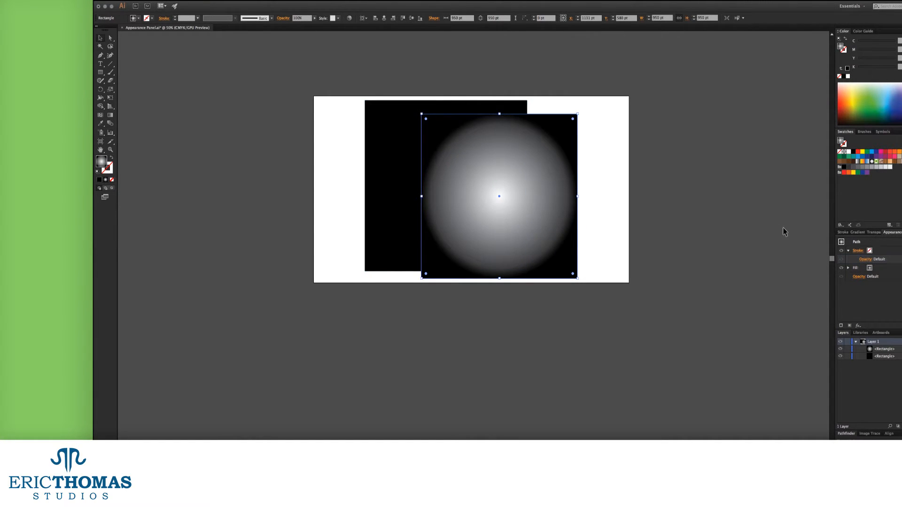
{"action": "left_click", "coordinate": [859, 232]}
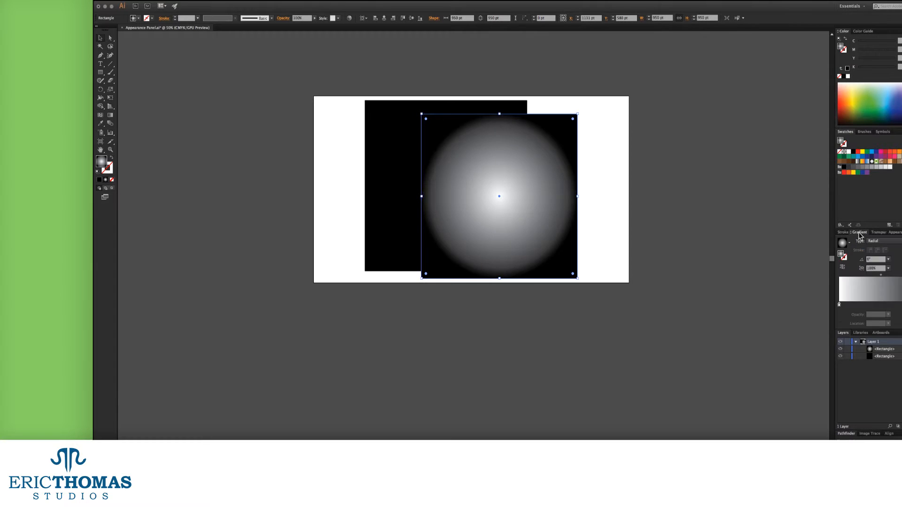
{"action": "left_click", "coordinate": [842, 266]}
Try an opacity mask on the black square with the reversed gradient square, and release it.
{"action": "left_click", "coordinate": [891, 232]}
{"action": "left_click", "coordinate": [378, 167], "text": "shift"}
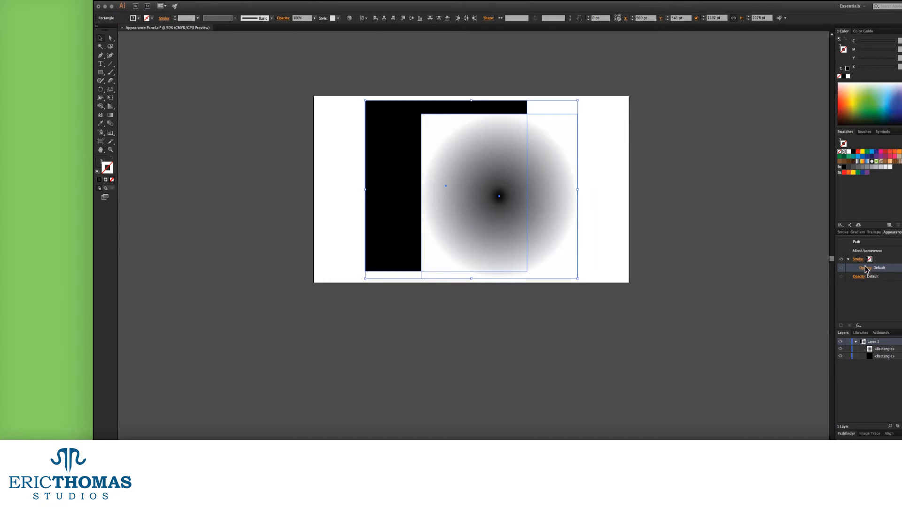
{"action": "left_click", "coordinate": [864, 267]}
{"action": "left_click", "coordinate": [854, 293]}
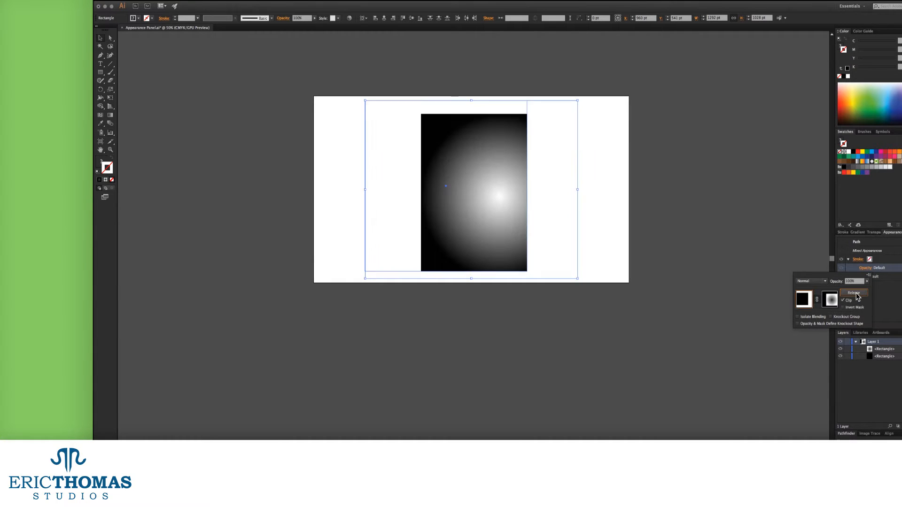
{"action": "left_click", "coordinate": [854, 293]}
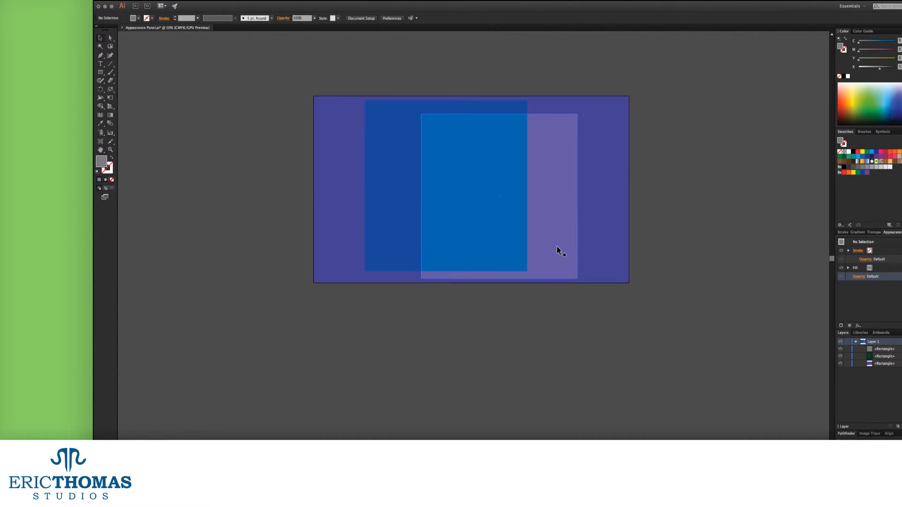
Group the two overlapping Overlay-blended squares above the purple background.
{"action": "left_click", "coordinate": [558, 245]}
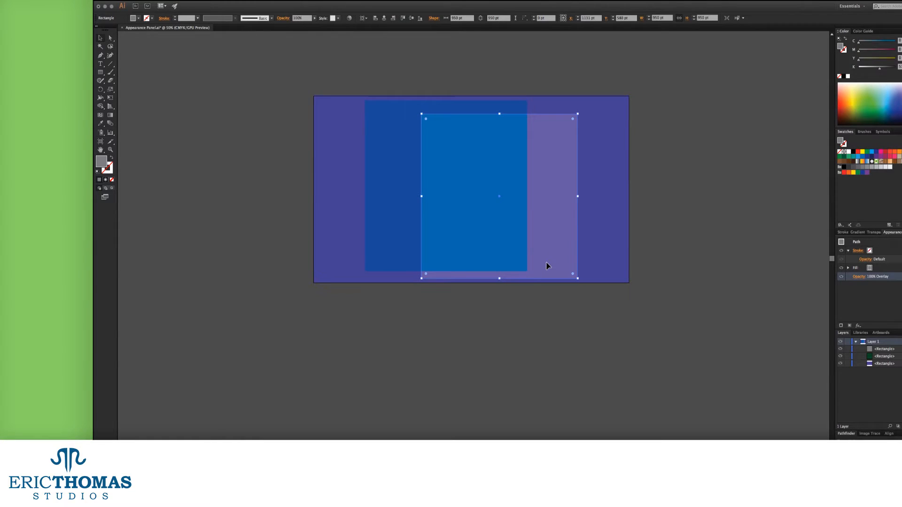
{"action": "left_click", "coordinate": [411, 238], "text": "shift"}
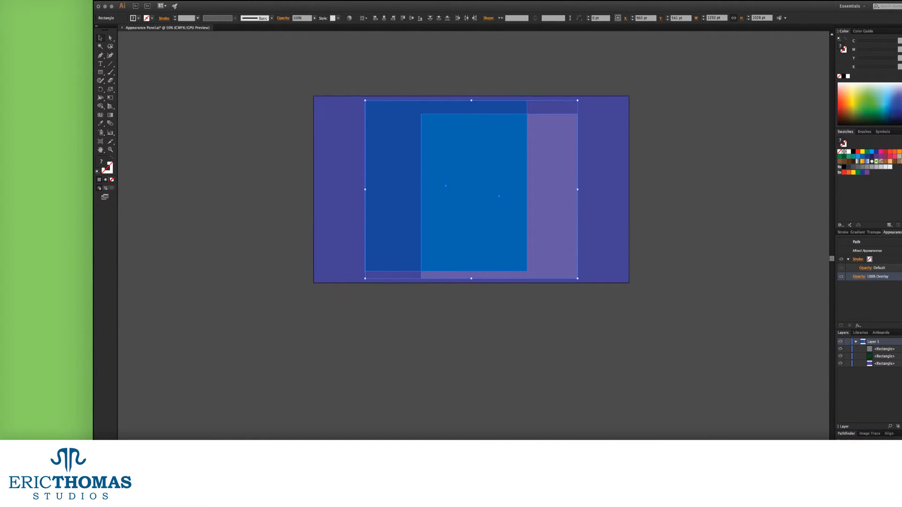
{"action": "left_click", "coordinate": [186, 0]}
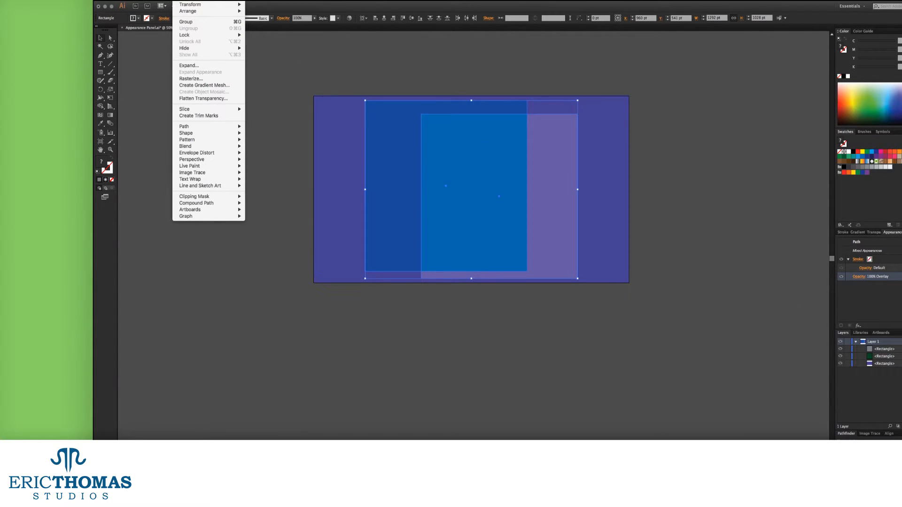
{"action": "key", "text": "Escape"}
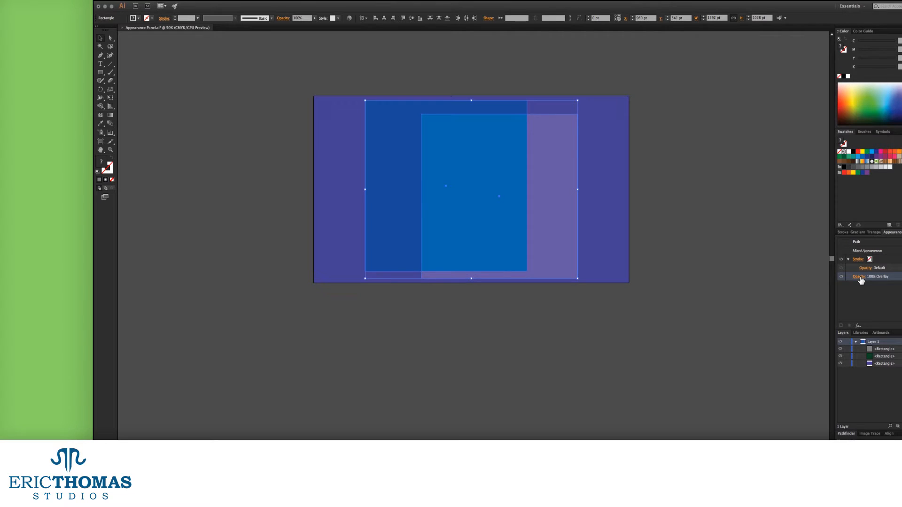
{"action": "left_click", "coordinate": [859, 277]}
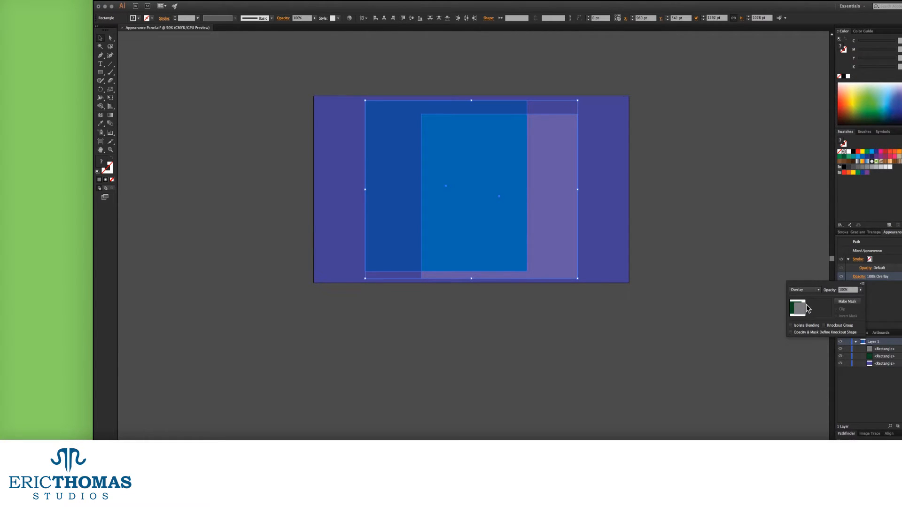
{"action": "left_click", "coordinate": [735, 235]}
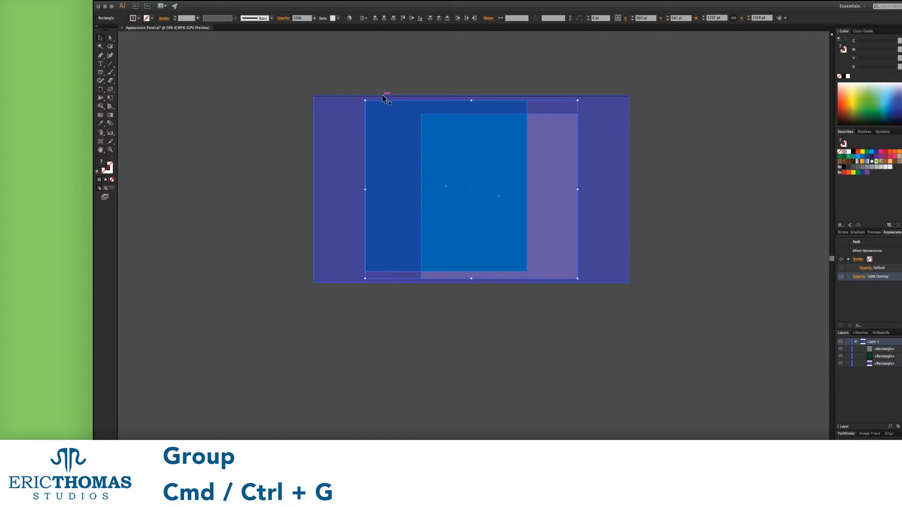
{"action": "left_click", "coordinate": [181, 0]}
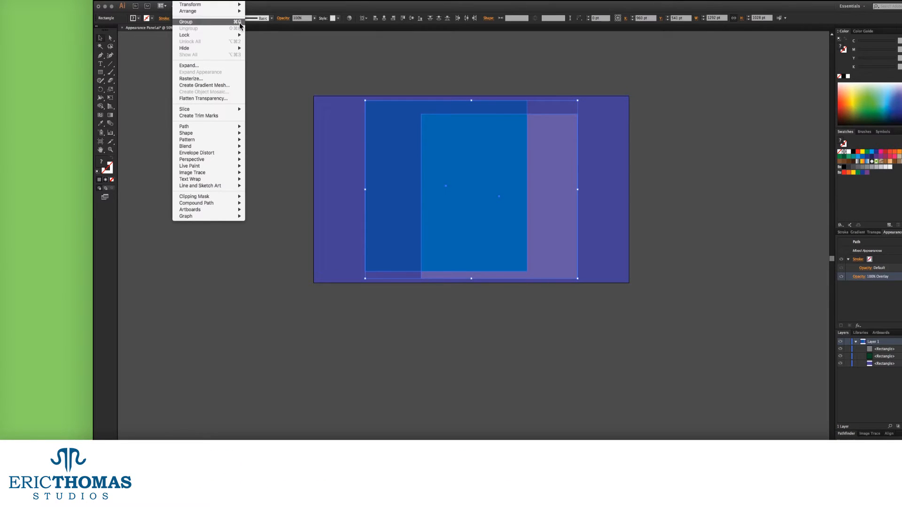
{"action": "left_click", "coordinate": [239, 22]}
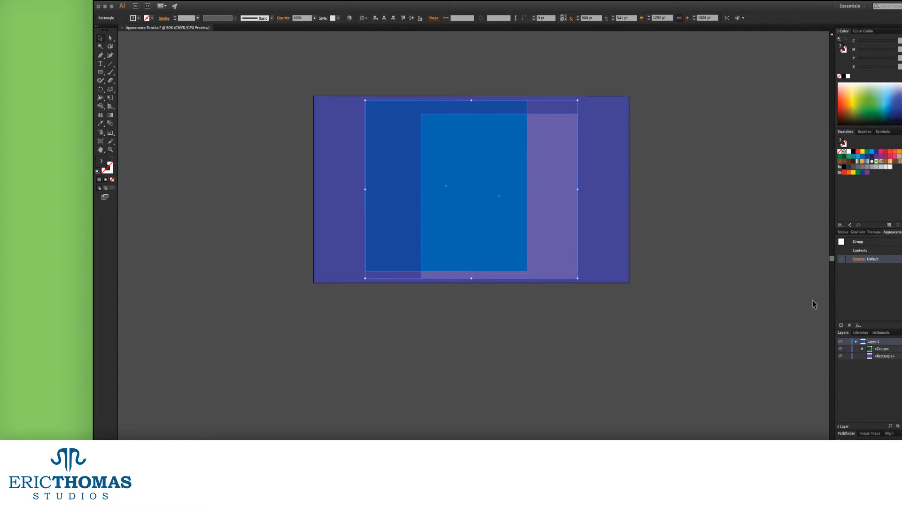
Try Isolate Blending on the group of squares, switching it on and back off.
{"action": "left_click", "coordinate": [863, 260]}
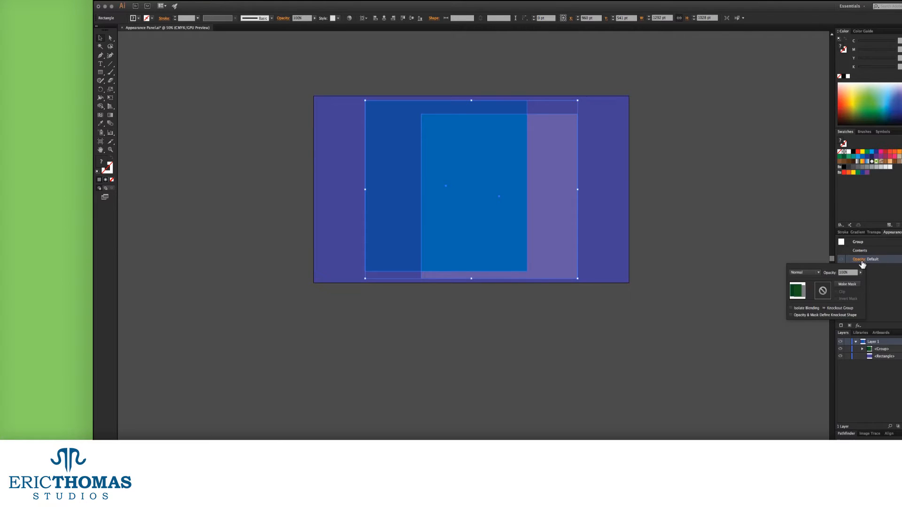
{"action": "left_click", "coordinate": [805, 310]}
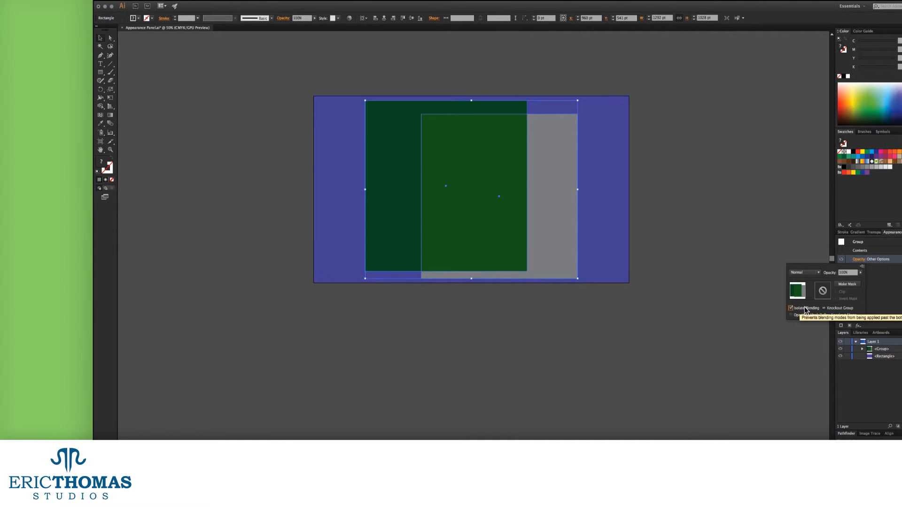
{"action": "left_click", "coordinate": [804, 310]}
{"action": "left_click", "coordinate": [805, 309]}
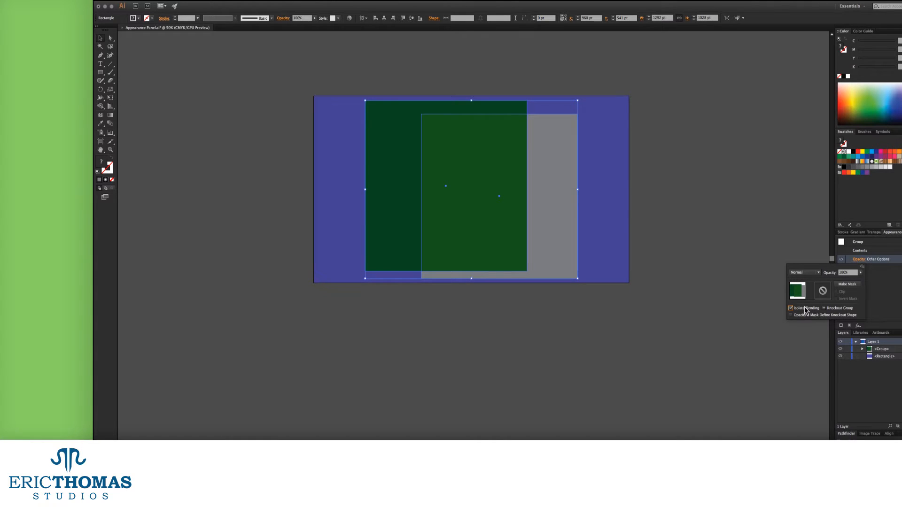
{"action": "left_click", "coordinate": [805, 310]}
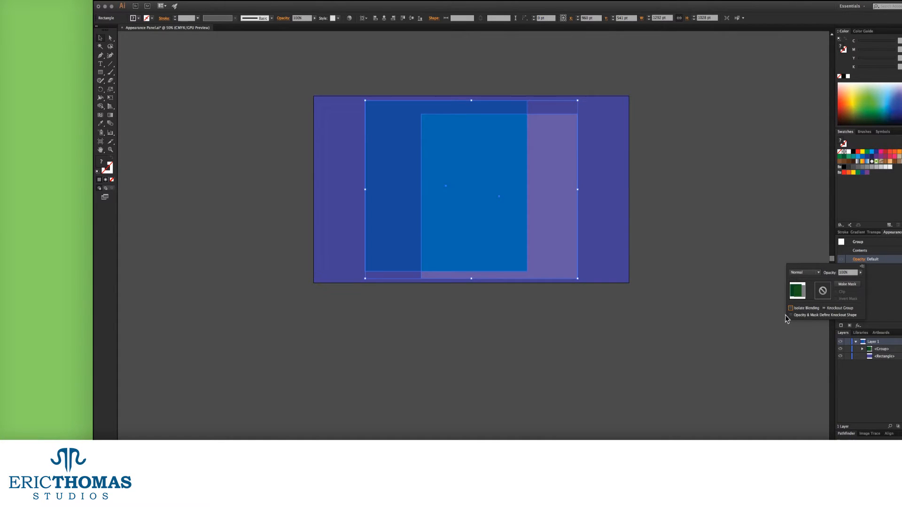
Try Knockout Group on the grouped squares and switch it back off.
{"action": "left_click", "coordinate": [823, 310]}
{"action": "left_click", "coordinate": [823, 310]}
{"action": "left_click", "coordinate": [824, 309]}
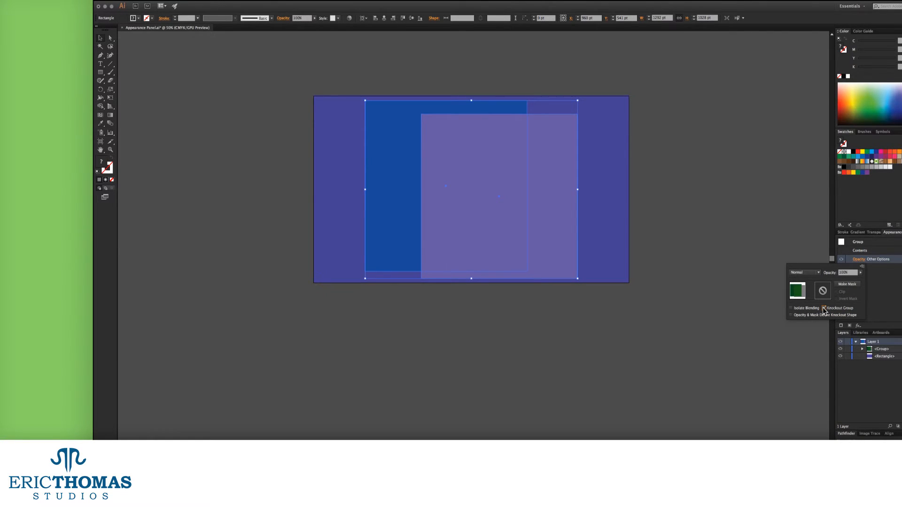
{"action": "left_click", "coordinate": [824, 309]}
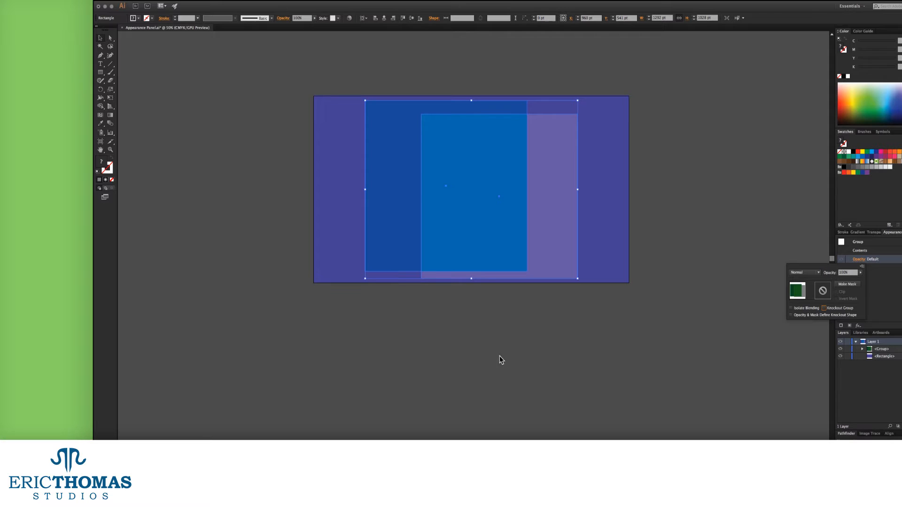
Enable Isolate Blending on the group and combine it with the Knockout Group option.
{"action": "left_click", "coordinate": [791, 308]}
{"action": "left_click", "coordinate": [823, 309]}
{"action": "left_click", "coordinate": [823, 309]}
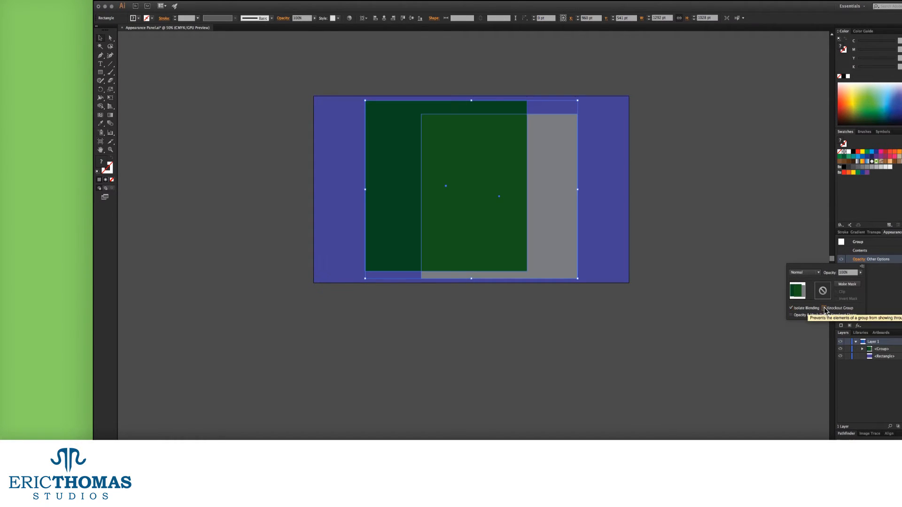
Toggle Isolate Blending and Knockout Group on the grouped squares and leave both options off.
{"action": "left_click", "coordinate": [791, 308]}
{"action": "left_click", "coordinate": [791, 308]}
{"action": "left_click", "coordinate": [824, 309]}
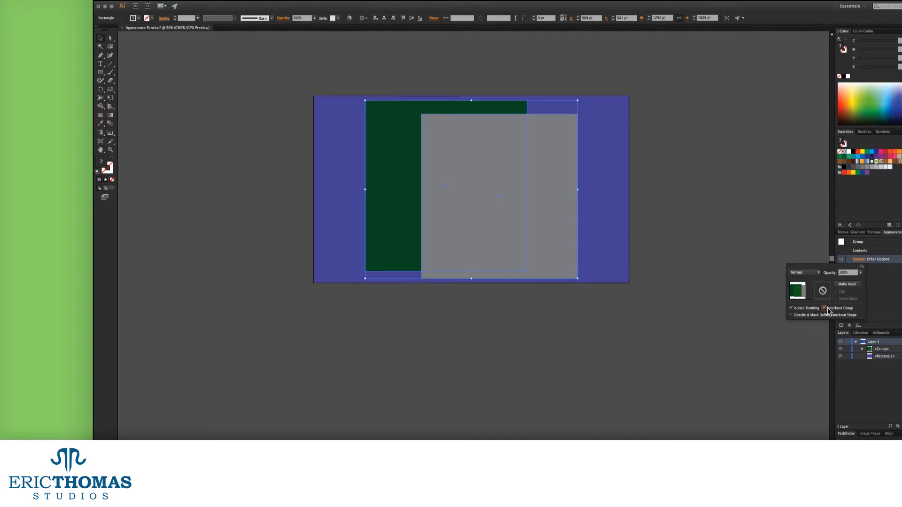
{"action": "left_click", "coordinate": [824, 309]}
{"action": "left_click", "coordinate": [791, 308]}
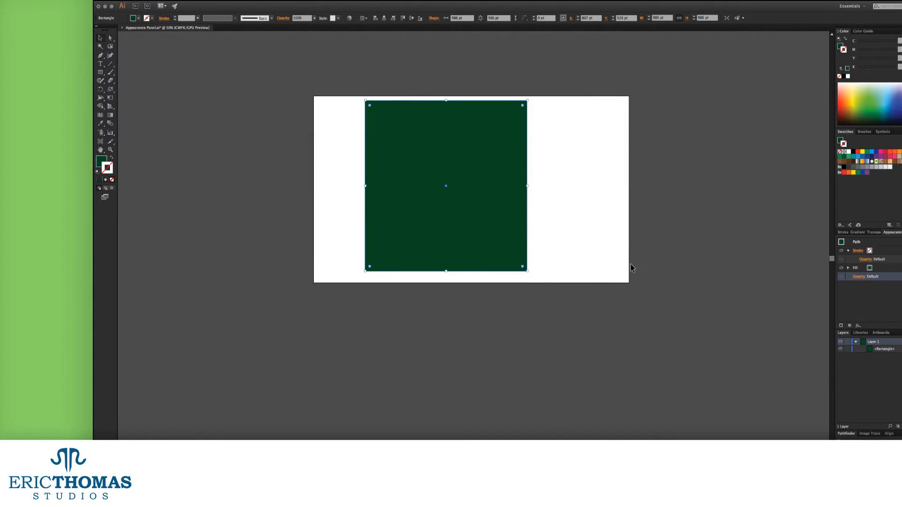
Try bright green, blue gradient and orange gradient fills on the square, then settle on the brown swirl pattern fill.
{"action": "left_click", "coordinate": [870, 268]}
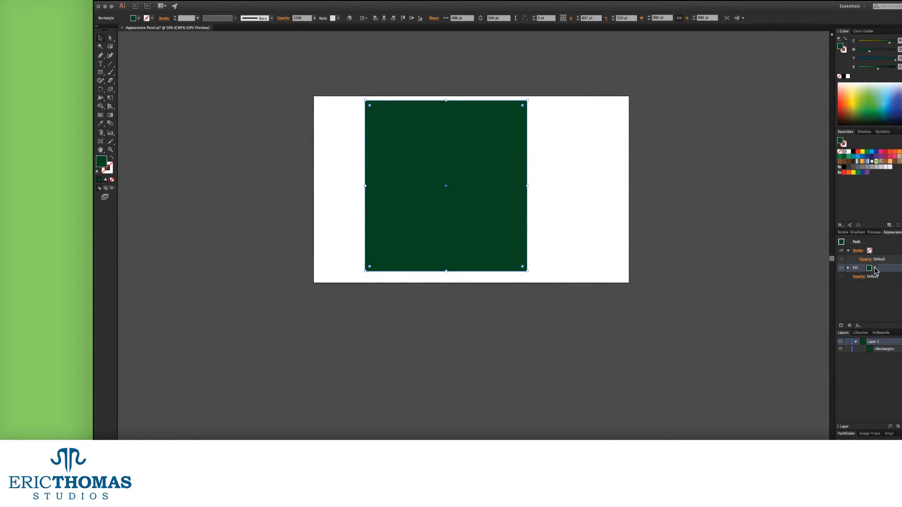
{"action": "left_click", "coordinate": [870, 267]}
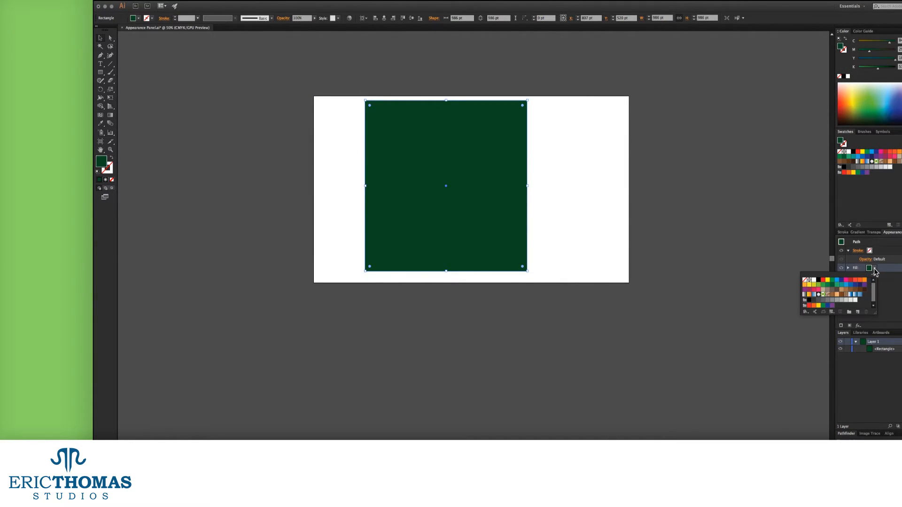
{"action": "left_click", "coordinate": [821, 287]}
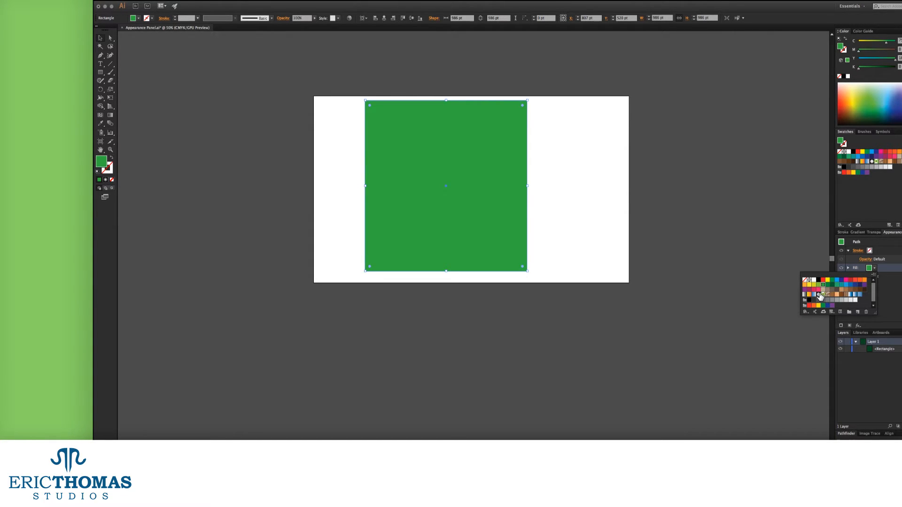
{"action": "left_click", "coordinate": [850, 295]}
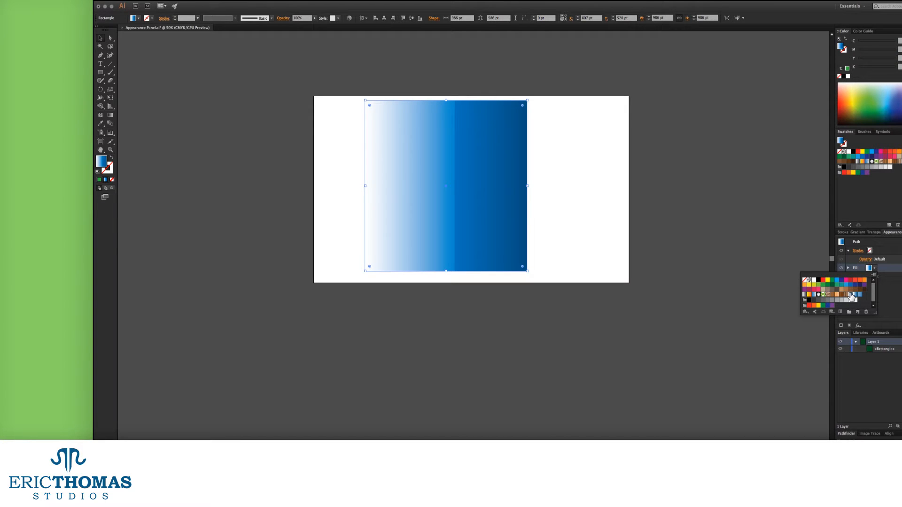
{"action": "left_click", "coordinate": [836, 295]}
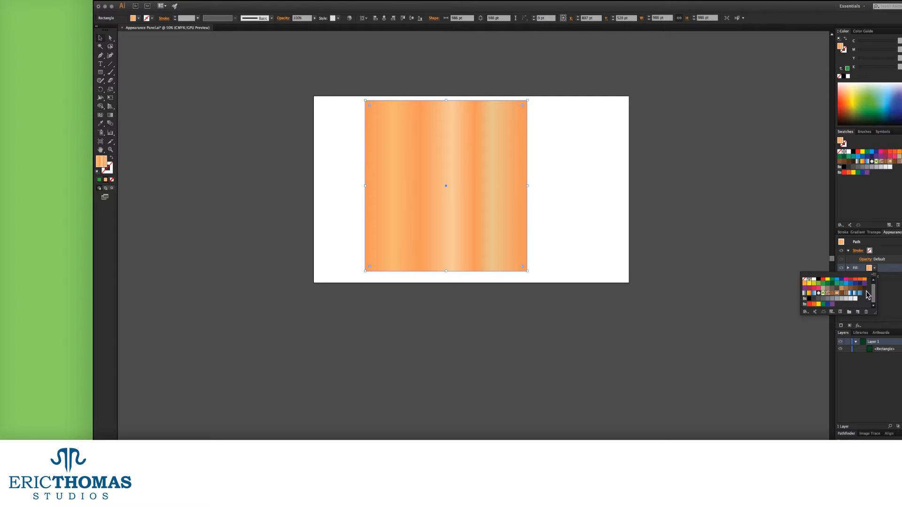
{"action": "left_click", "coordinate": [828, 294]}
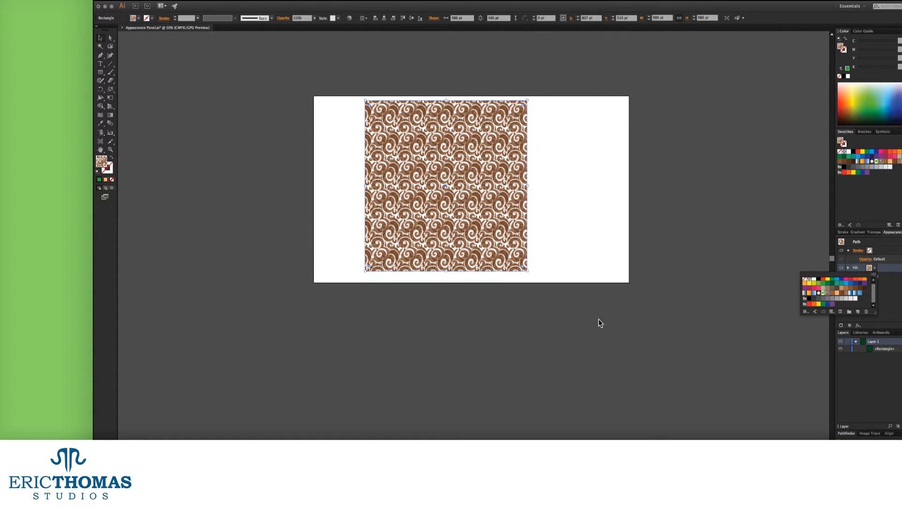
{"action": "left_click", "coordinate": [463, 412]}
Add a second stroke to the square and make its upper stroke black with a 12 pt weight.
{"action": "left_click", "coordinate": [841, 325]}
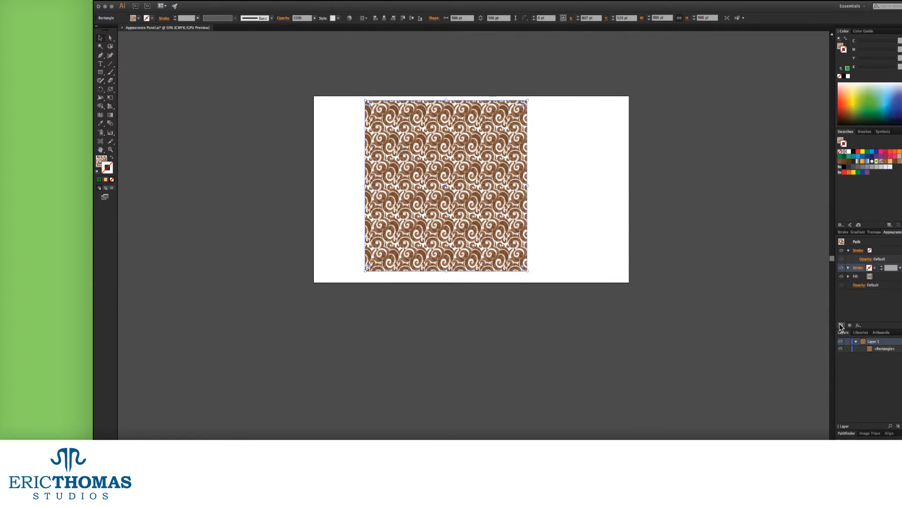
{"action": "left_click", "coordinate": [867, 250]}
{"action": "left_click", "coordinate": [874, 250]}
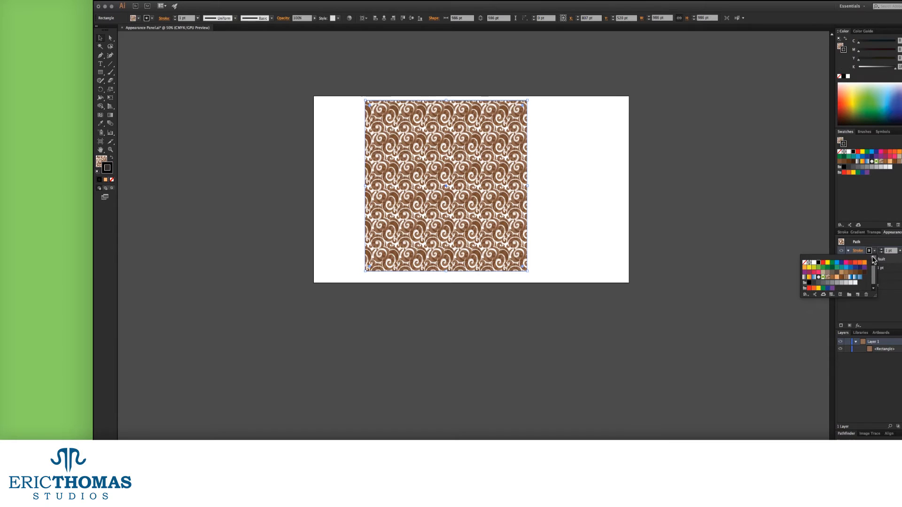
{"action": "left_click", "coordinate": [881, 250]}
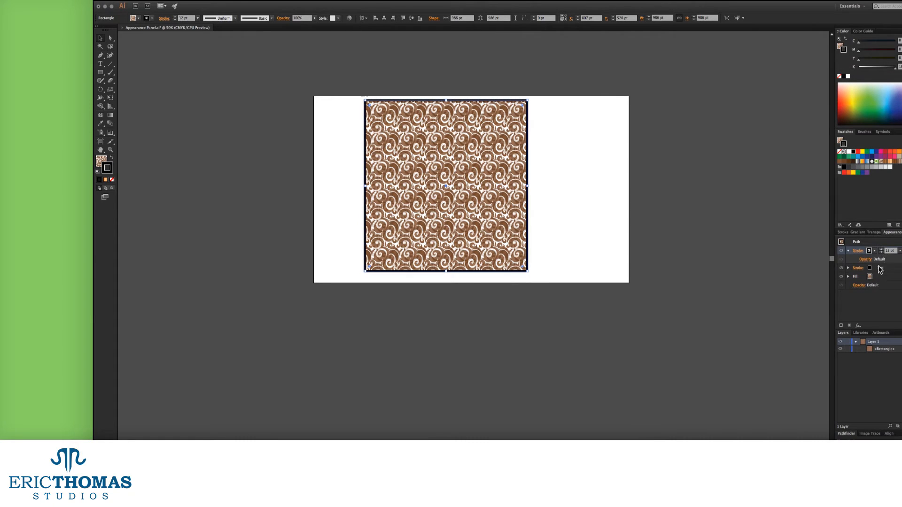
Set the lower stroke's weight to 20 pt and color it with the green foliage pattern swatch.
{"action": "left_click", "coordinate": [858, 268]}
{"action": "left_click", "coordinate": [812, 276]}
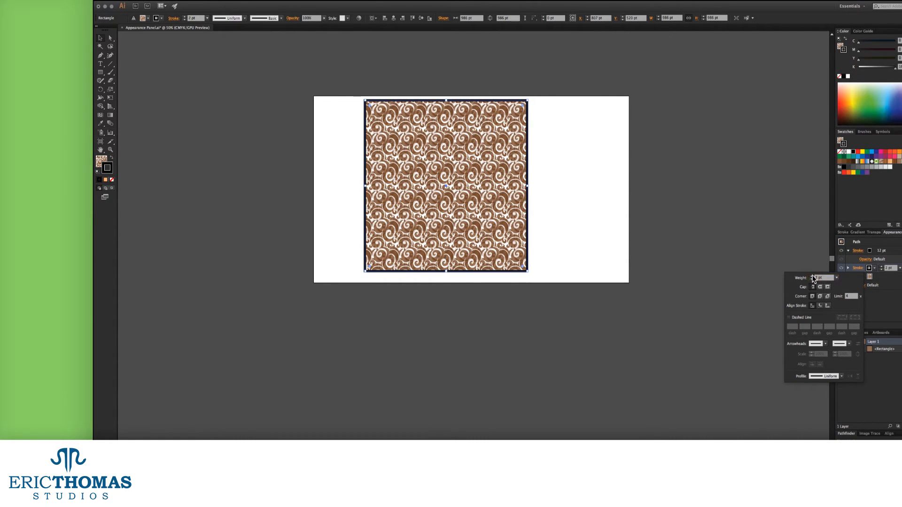
{"action": "left_click", "coordinate": [812, 277]}
{"action": "left_click", "coordinate": [812, 277]}
{"action": "left_click", "coordinate": [812, 277]}
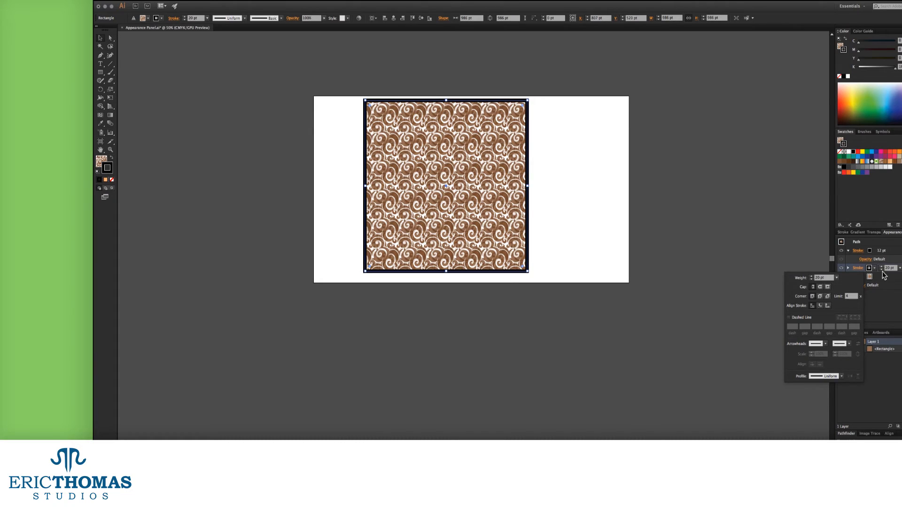
{"action": "left_click", "coordinate": [874, 269]}
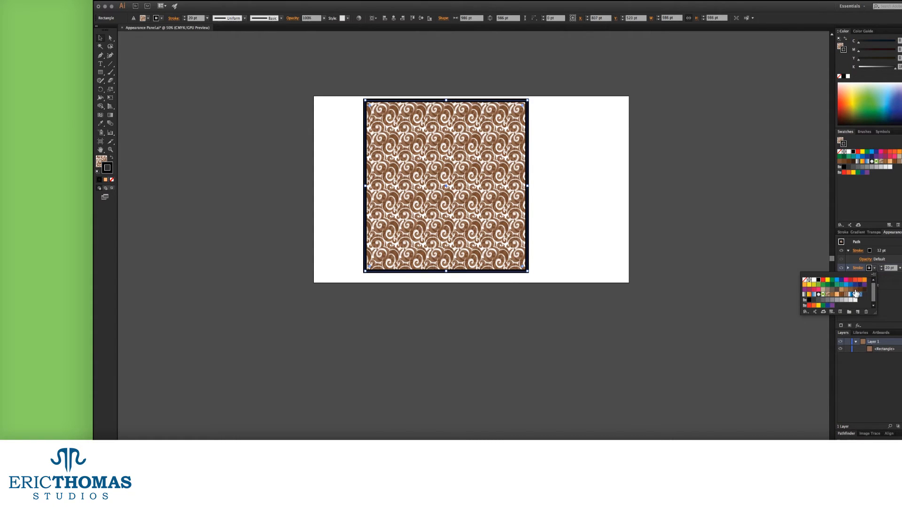
{"action": "left_click", "coordinate": [823, 295]}
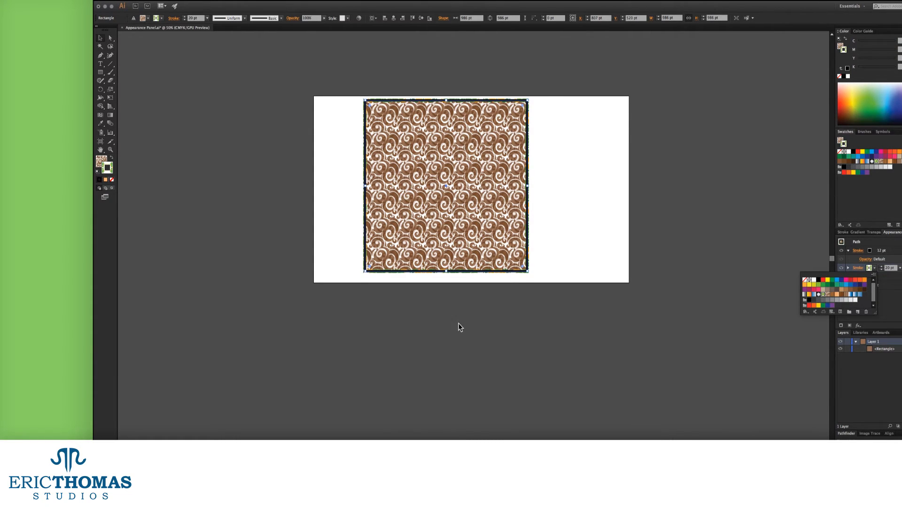
{"action": "left_click", "coordinate": [709, 314]}
{"action": "left_click", "coordinate": [858, 325]}
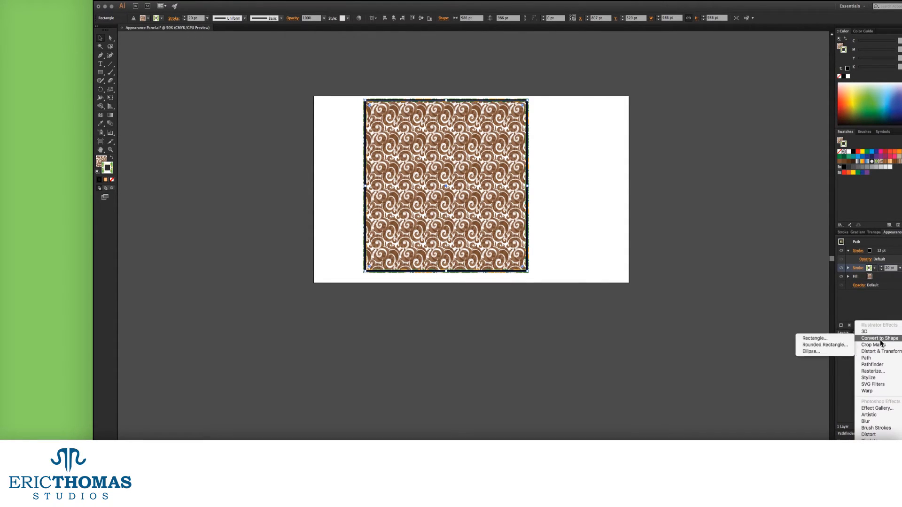
{"action": "mouse_move", "coordinate": [881, 366]}
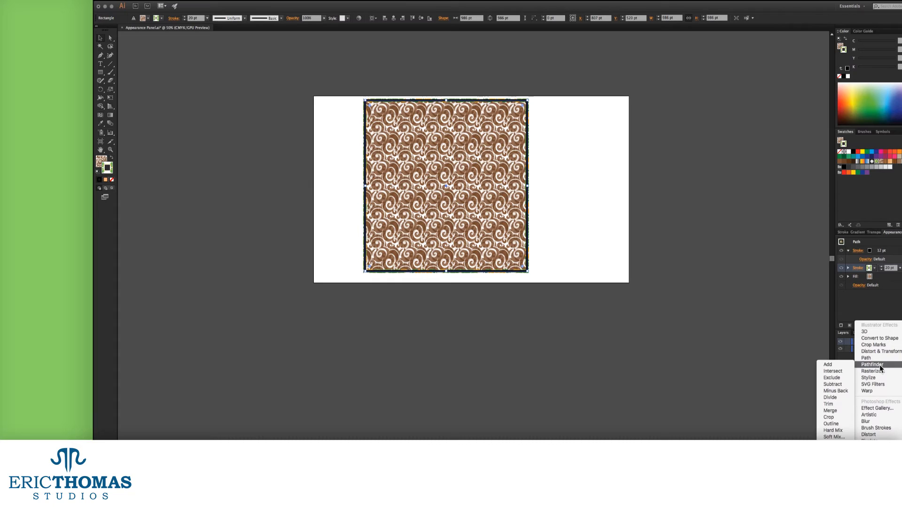
{"action": "mouse_move", "coordinate": [880, 392]}
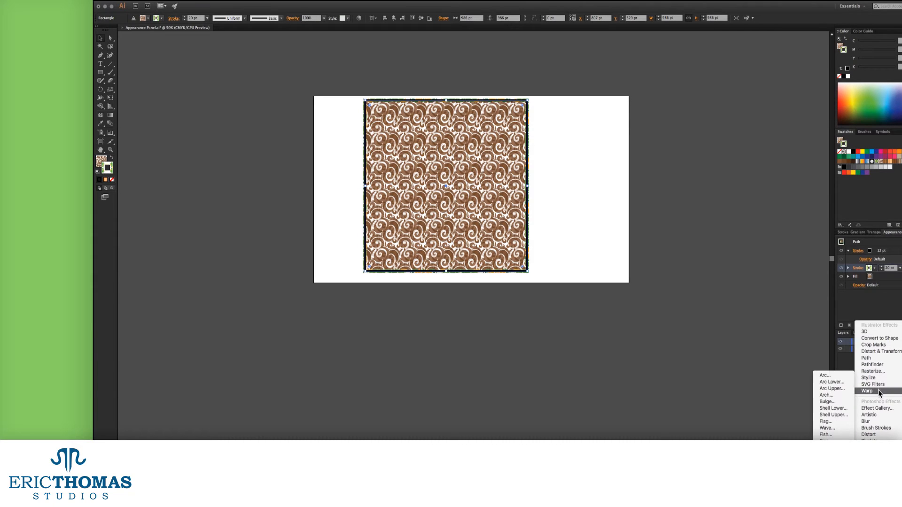
{"action": "left_click", "coordinate": [662, 362]}
{"action": "left_click", "coordinate": [237, 1]}
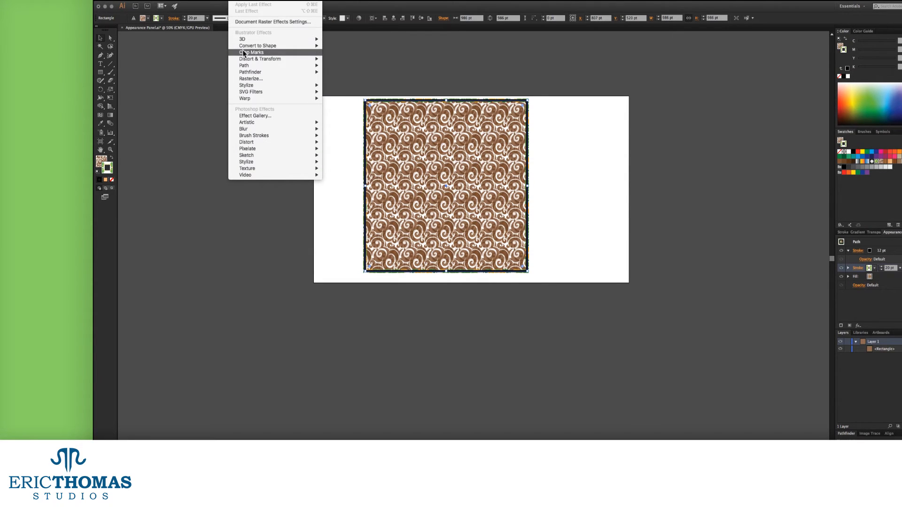
{"action": "left_click", "coordinate": [444, 329]}
Apply a Pucker & Bloat effect with a strong bloat to the whole square, forming a four-petal shape.
{"action": "left_click", "coordinate": [237, 0]}
{"action": "mouse_move", "coordinate": [306, 58]}
{"action": "left_click", "coordinate": [345, 64]}
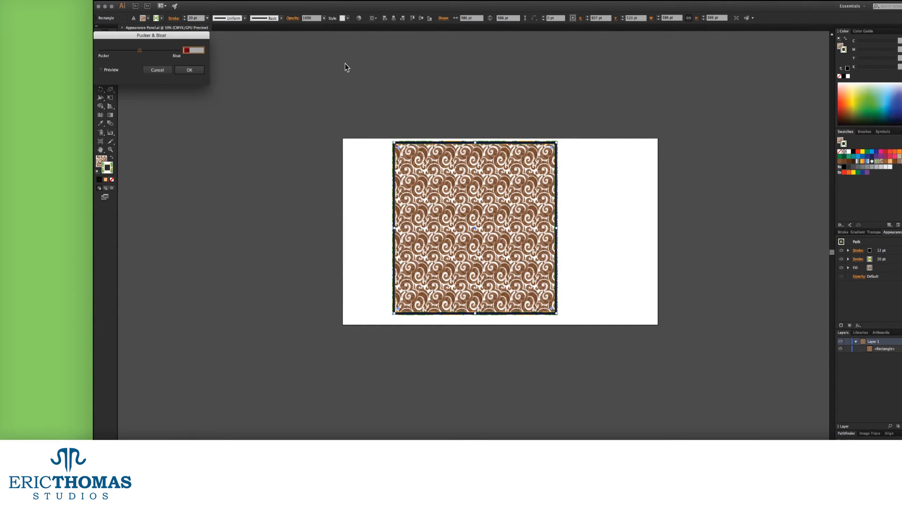
{"action": "left_click_drag", "start_coordinate": [139, 50], "coordinate": [179, 50]}
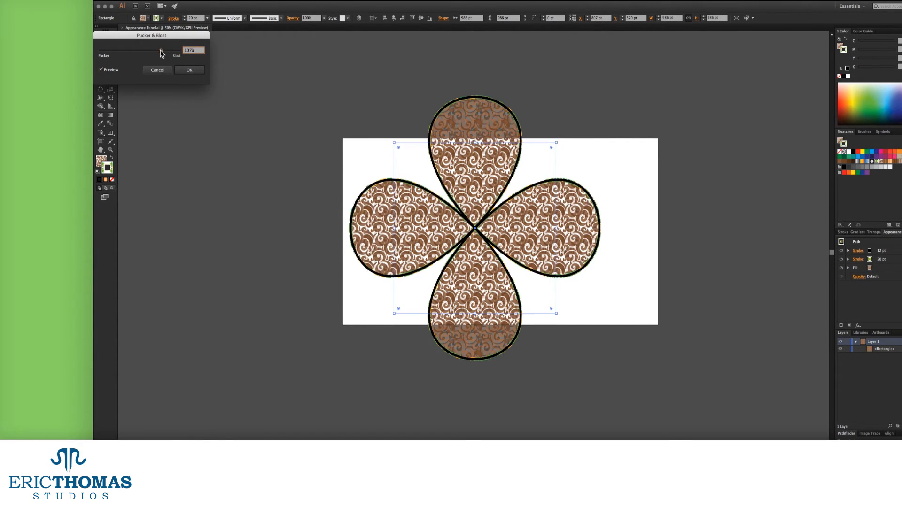
{"action": "left_click", "coordinate": [192, 70]}
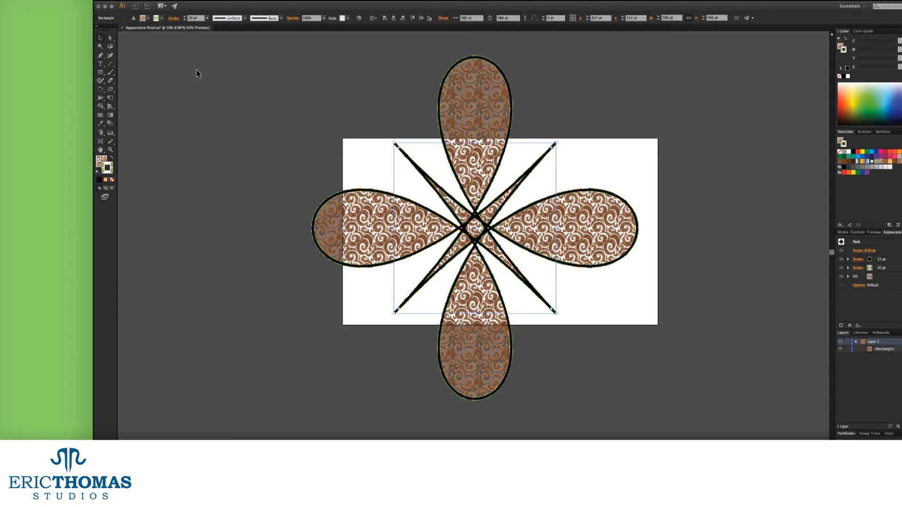
Add a Convert to Shape effect of type Ellipse to the black 12 pt stroke and preview it.
{"action": "left_click", "coordinate": [858, 259]}
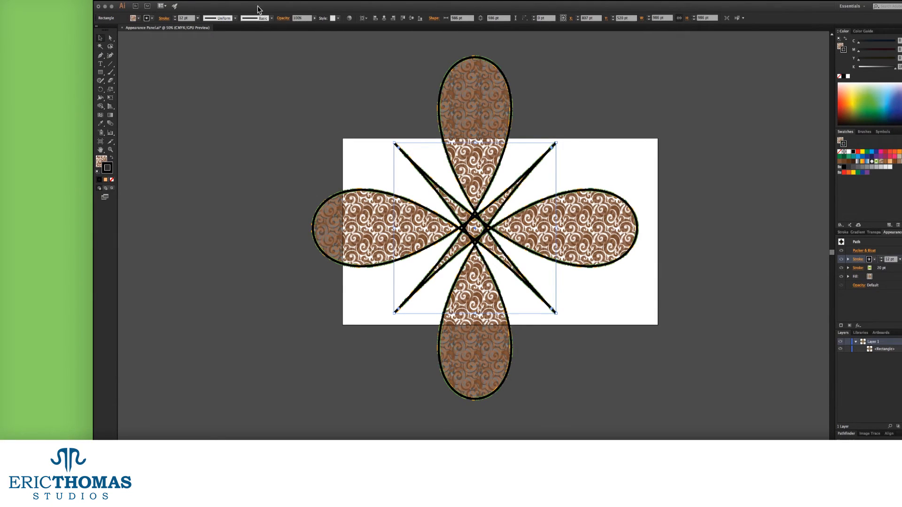
{"action": "left_click", "coordinate": [237, 0]}
{"action": "mouse_move", "coordinate": [270, 124]}
{"action": "mouse_move", "coordinate": [270, 144]}
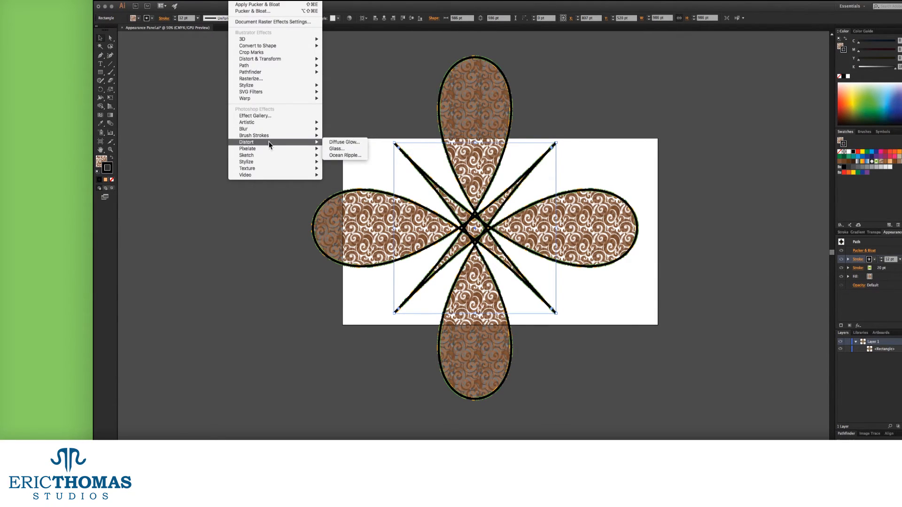
{"action": "mouse_move", "coordinate": [289, 45]}
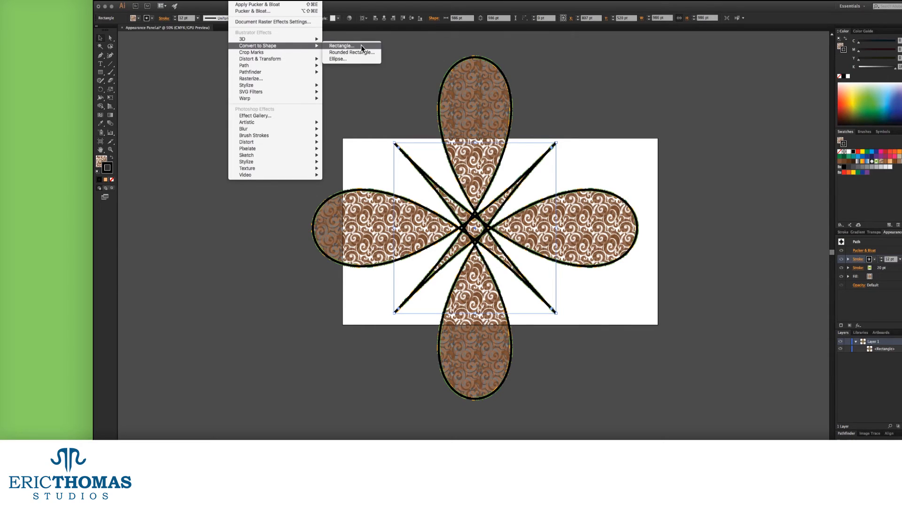
{"action": "left_click", "coordinate": [338, 59]}
{"action": "left_click", "coordinate": [472, 286]}
Set the shape effect's extra width and extra height to 9 with Relative sizing, change the shape type and apply it.
{"action": "left_click", "coordinate": [506, 234]}
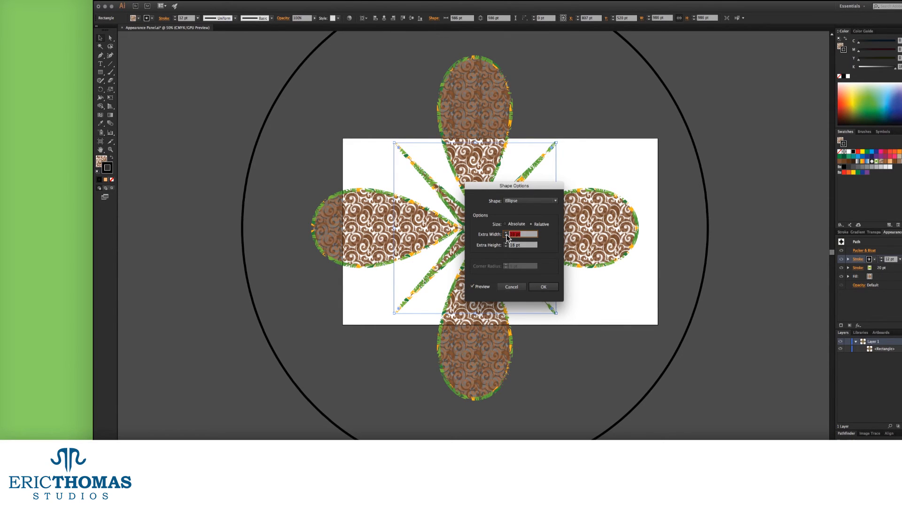
{"action": "type", "text": "9"}
{"action": "left_click", "coordinate": [506, 246]}
{"action": "type", "text": "9"}
{"action": "left_click", "coordinate": [540, 224]}
{"action": "left_click", "coordinate": [530, 201]}
{"action": "left_click", "coordinate": [526, 194]}
{"action": "left_click", "coordinate": [543, 287]}
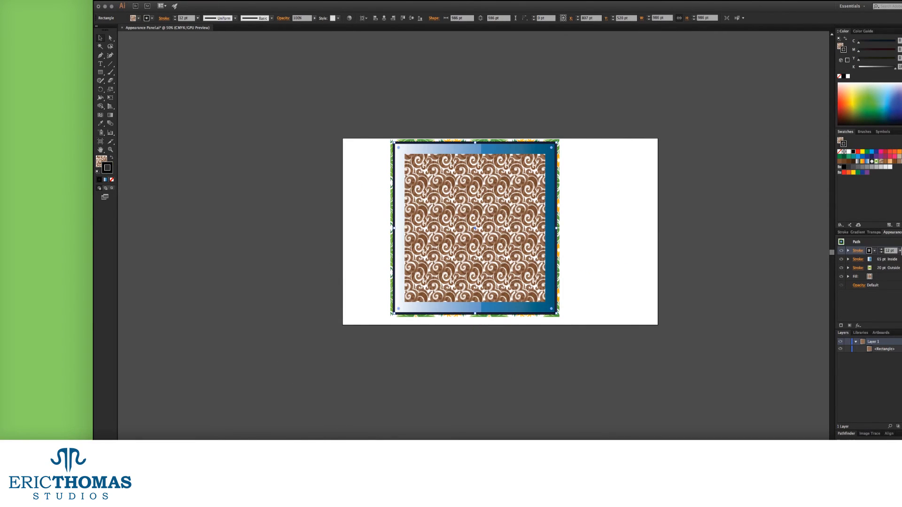
Apply a Transform effect to the black 12 pt stroke, scaling it 150% horizontally and vertically.
{"action": "left_click", "coordinate": [858, 325]}
{"action": "mouse_move", "coordinate": [870, 353]}
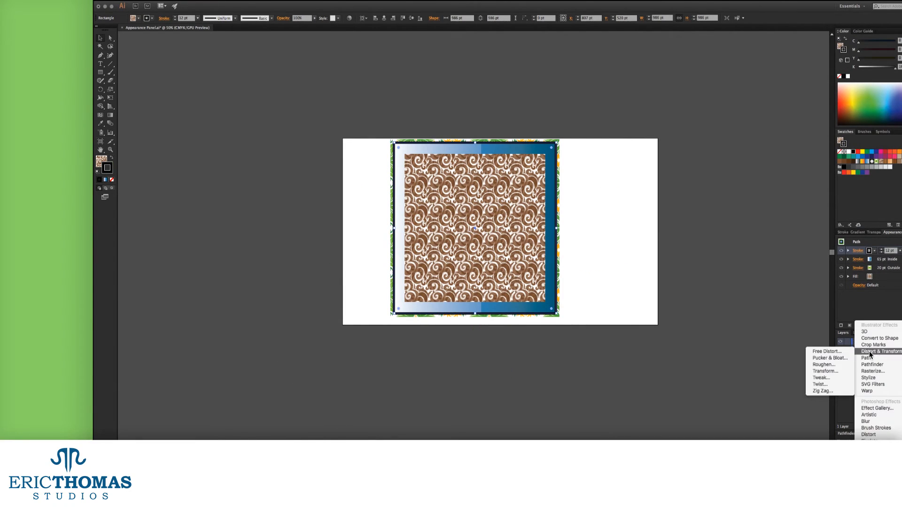
{"action": "left_click", "coordinate": [829, 371]}
{"action": "type", "text": "150"}
{"action": "key", "text": "Tab"}
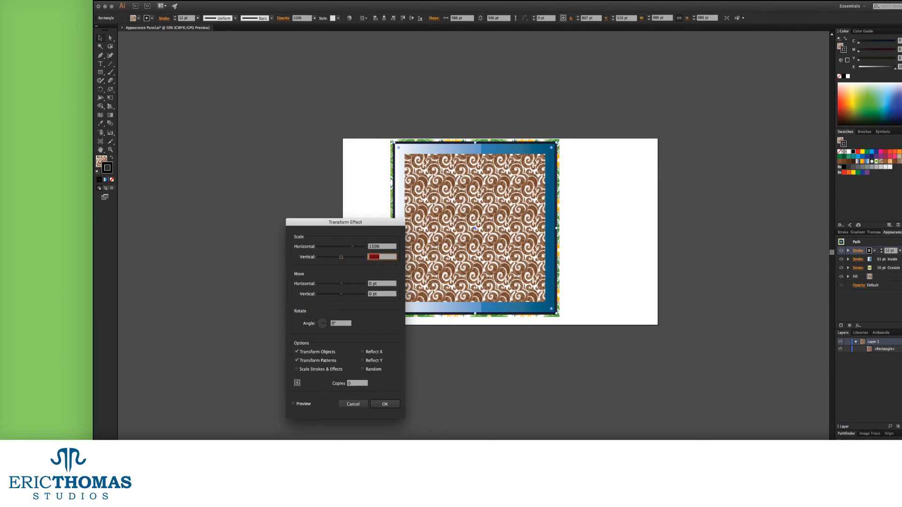
{"action": "type", "text": "150"}
{"action": "left_click", "coordinate": [303, 404]}
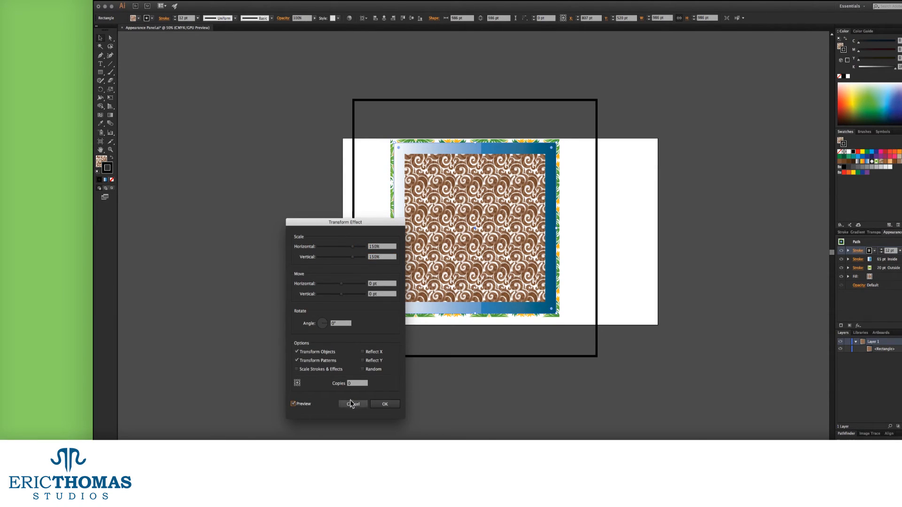
{"action": "left_click", "coordinate": [379, 402]}
Apply a Transform effect to the blue gradient stroke, scaling it 120% horizontally and vertically.
{"action": "left_click", "coordinate": [878, 260]}
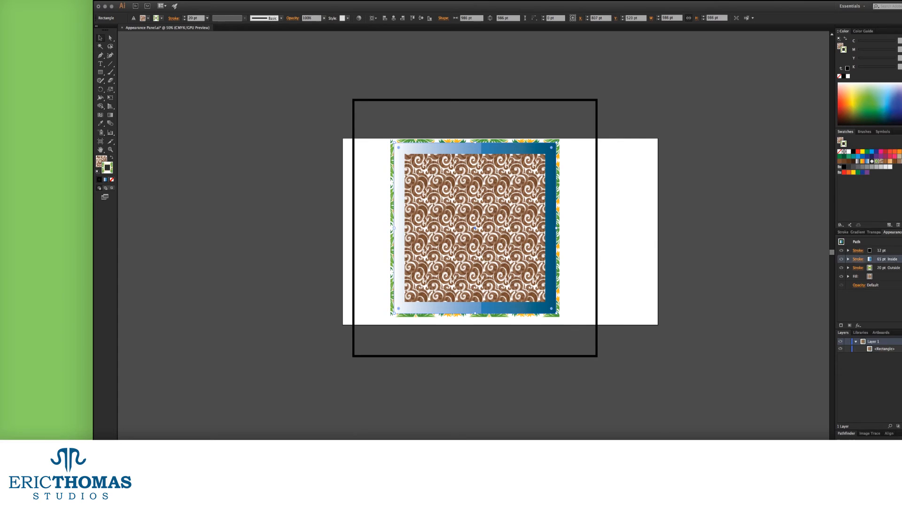
{"action": "left_click", "coordinate": [858, 325]}
{"action": "mouse_move", "coordinate": [864, 352]}
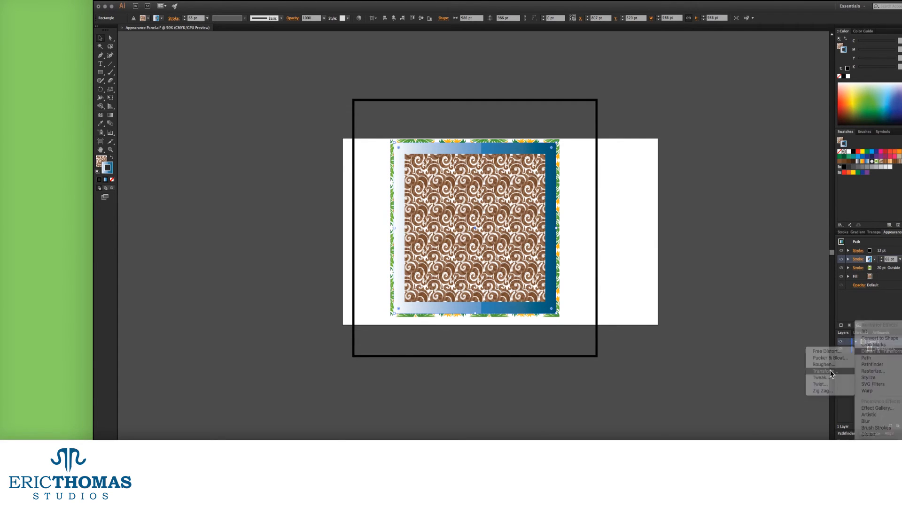
{"action": "left_click", "coordinate": [833, 370]}
{"action": "type", "text": "120"}
{"action": "key", "text": "Tab"}
{"action": "type", "text": "120"}
{"action": "key", "text": "Return"}
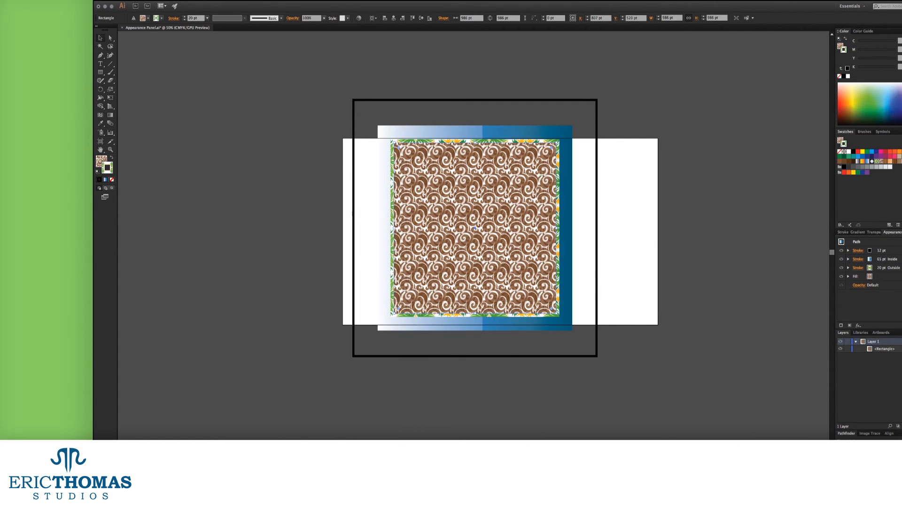
Apply a Transform effect to the patterned 20 pt stroke, scaling it 50% horizontally and vertically.
{"action": "left_click", "coordinate": [883, 268]}
{"action": "left_click", "coordinate": [857, 325]}
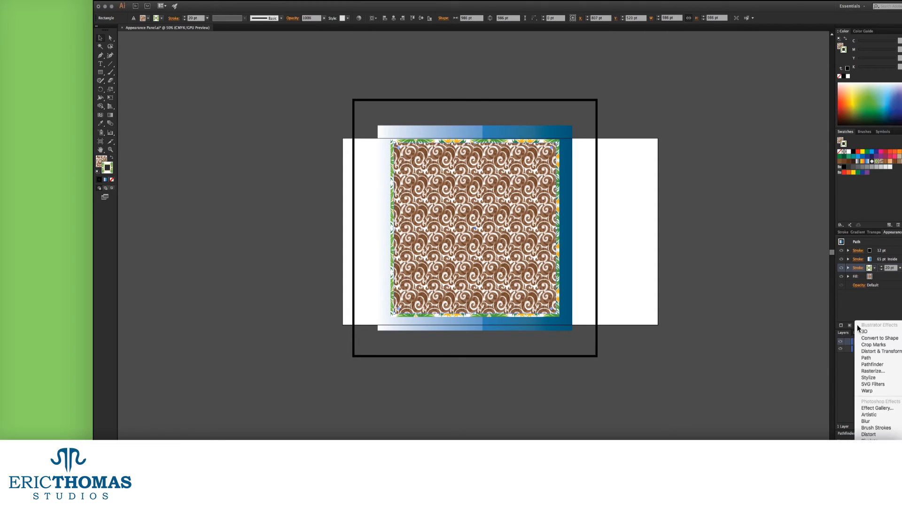
{"action": "mouse_move", "coordinate": [866, 352]}
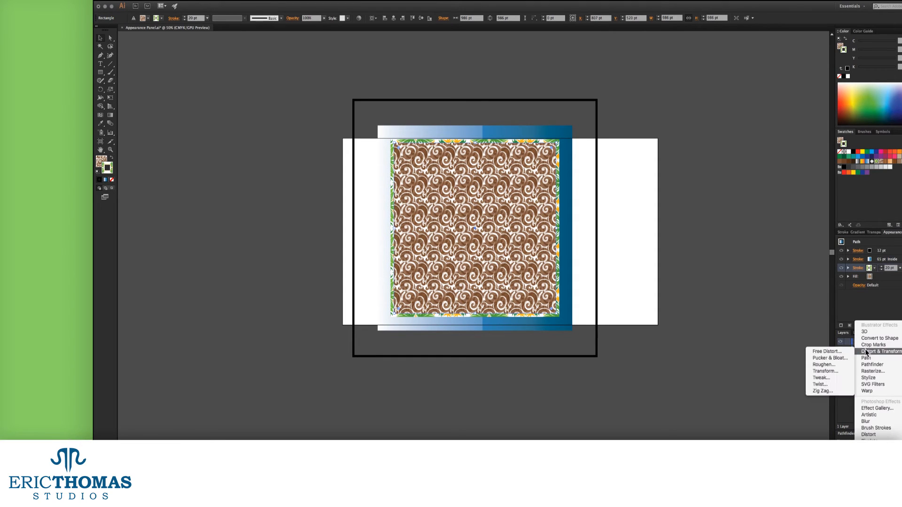
{"action": "left_click", "coordinate": [825, 371]}
{"action": "type", "text": "50"}
{"action": "key", "text": "Tab"}
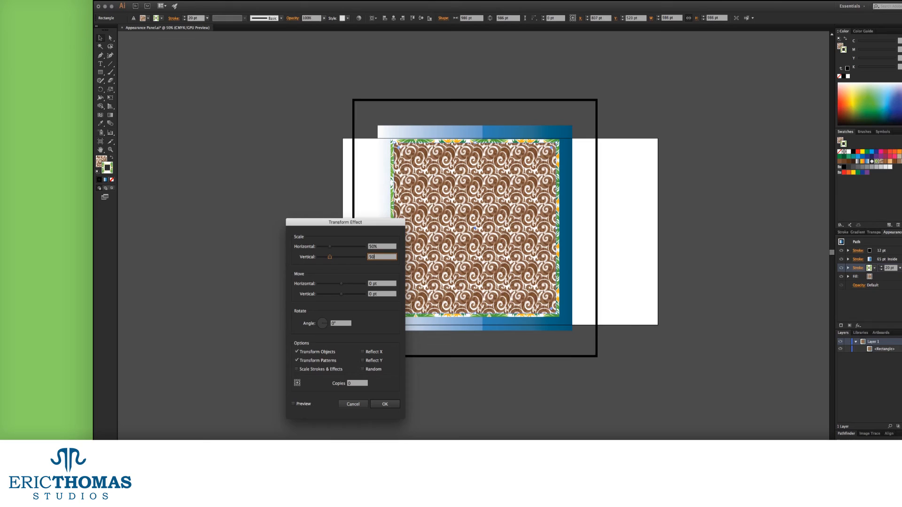
{"action": "key", "text": "Return"}
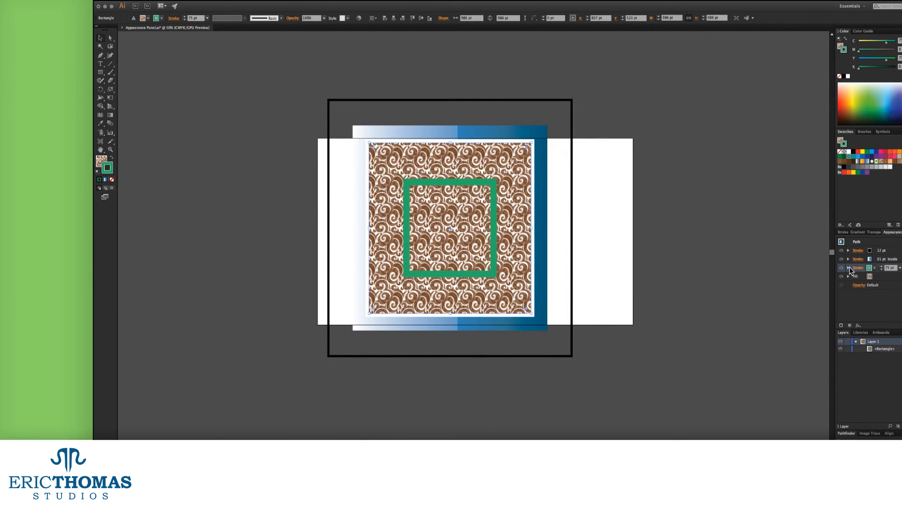
Expand the entries of all three strokes to show their individual Transform effects.
{"action": "left_click", "coordinate": [849, 268]}
{"action": "left_click", "coordinate": [847, 259]}
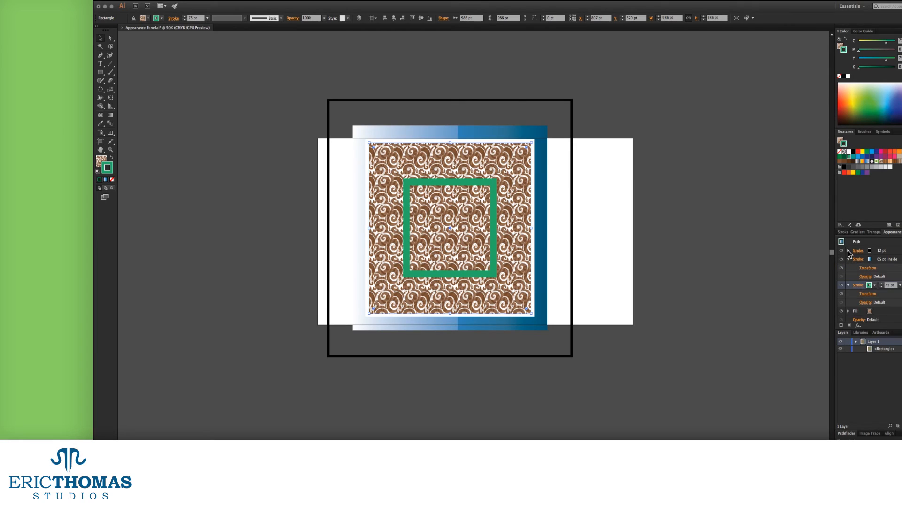
{"action": "left_click", "coordinate": [848, 251]}
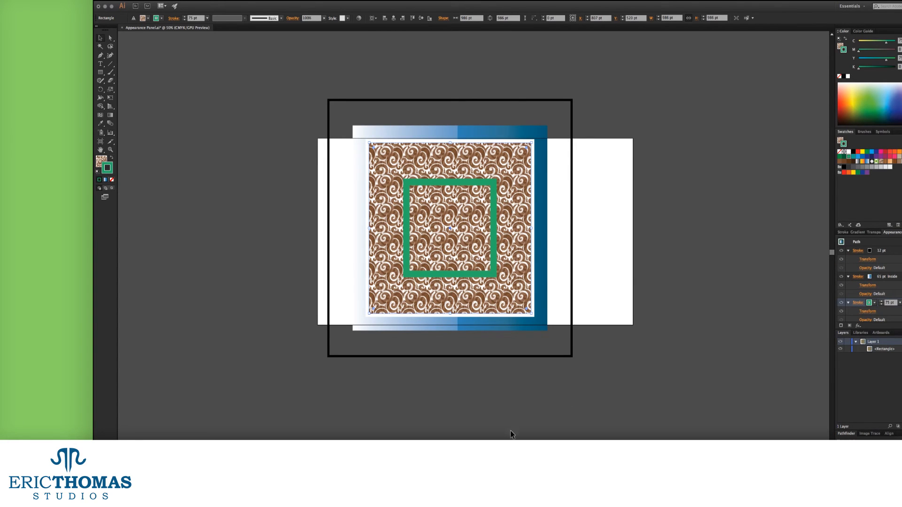
Edit the green 75 pt stroke's Transform effect with preview on, setting the scale to 250% horizontal and 140% vertical.
{"action": "left_click", "coordinate": [868, 311]}
{"action": "left_click", "coordinate": [303, 405]}
{"action": "left_click", "coordinate": [372, 248]}
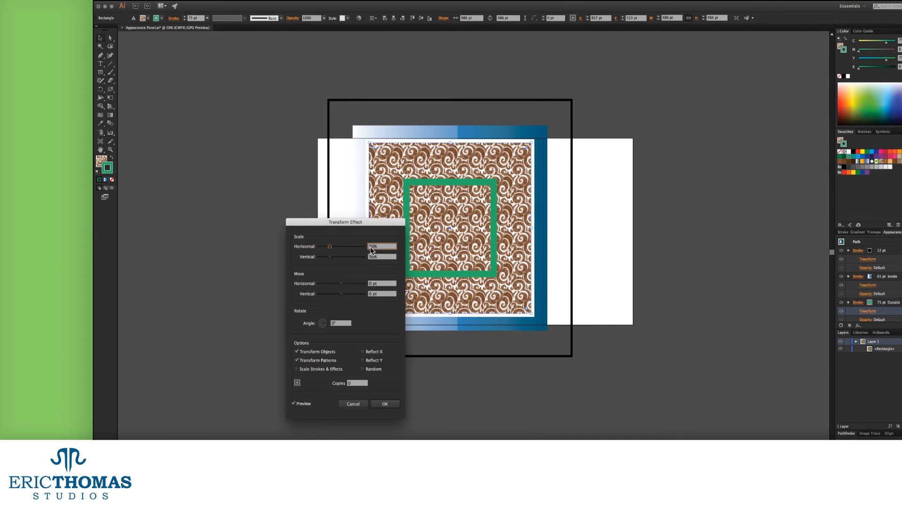
{"action": "type", "text": "2"}
{"action": "key", "text": "Tab"}
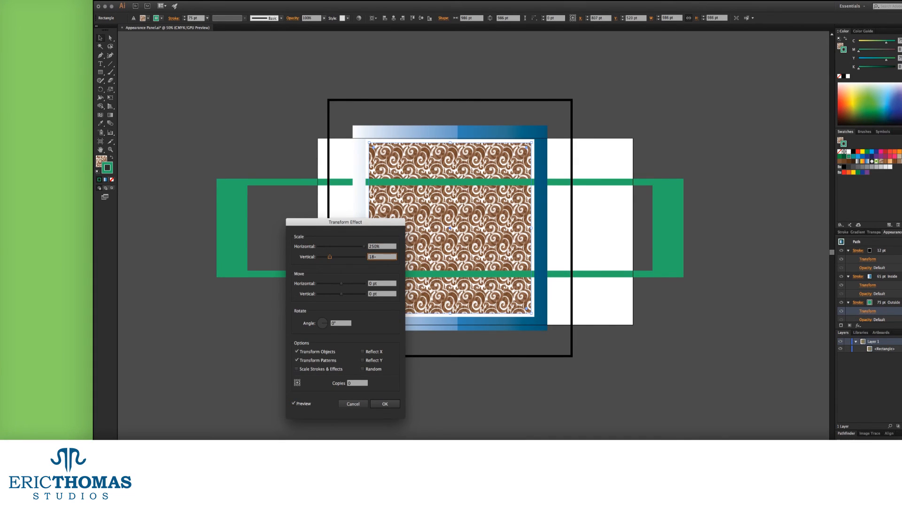
{"action": "key", "text": "shift+Tab"}
{"action": "left_click_drag", "start_coordinate": [371, 256], "coordinate": [374, 257]}
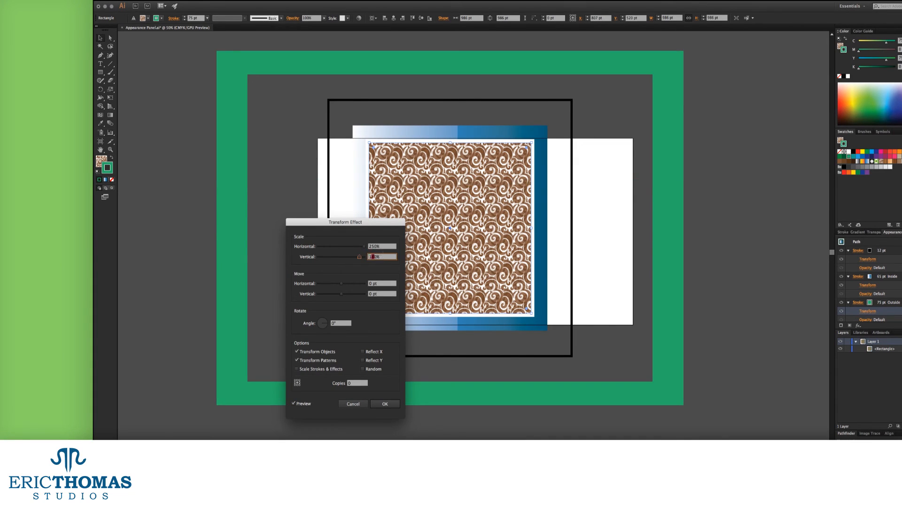
{"action": "type", "text": "4"}
{"action": "key", "text": "shift+Tab"}
{"action": "left_click", "coordinate": [385, 404]}
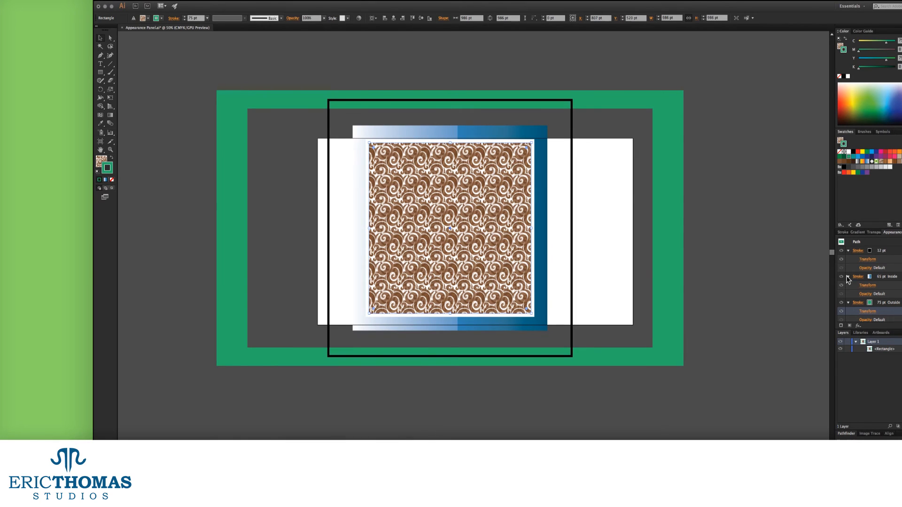
Add a new dark green fill to the square and set its blending mode to Overlay.
{"action": "left_click", "coordinate": [849, 325]}
{"action": "left_click", "coordinate": [874, 251]}
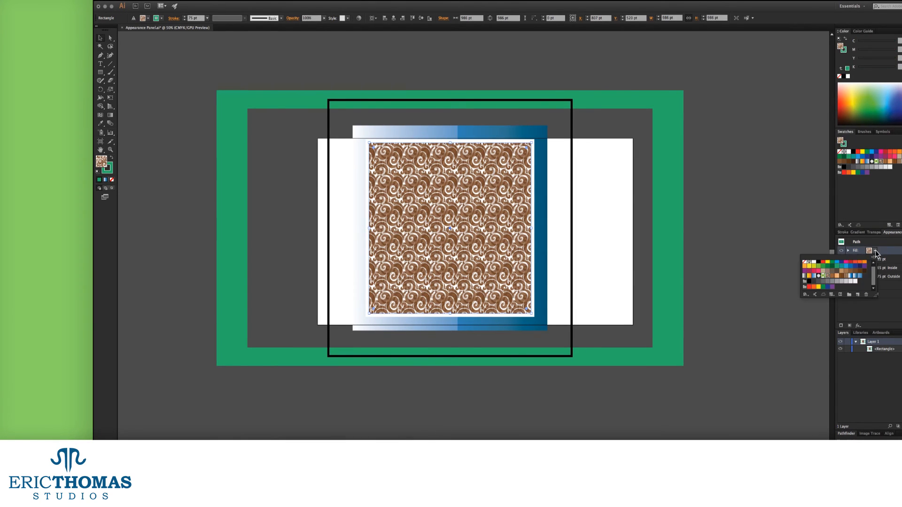
{"action": "left_click", "coordinate": [832, 266]}
{"action": "left_click", "coordinate": [888, 254]}
{"action": "left_click", "coordinate": [847, 251]}
{"action": "left_click", "coordinate": [864, 259]}
{"action": "left_click", "coordinate": [811, 273]}
{"action": "left_click", "coordinate": [813, 339]}
Apply a Transform effect to the dark green fill, moving it 250 pt horizontally with preview on.
{"action": "left_click", "coordinate": [858, 325]}
{"action": "mouse_move", "coordinate": [827, 343]}
{"action": "left_click", "coordinate": [775, 373]}
{"action": "left_click", "coordinate": [293, 403]}
{"action": "left_click", "coordinate": [381, 284]}
{"action": "key", "text": "Up"}
{"action": "key", "text": "Up"}
{"action": "key", "text": "Up"}
{"action": "type", "text": "250"}
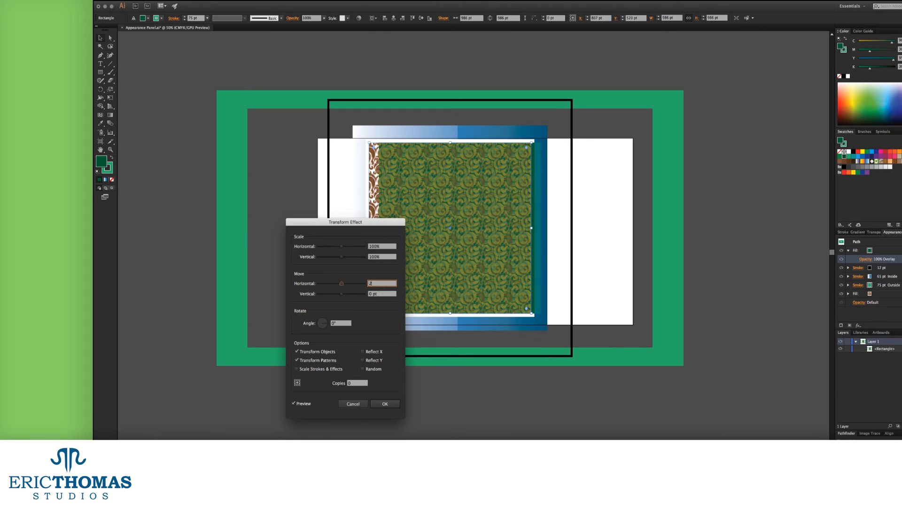
{"action": "key", "text": "Tab"}
{"action": "left_click", "coordinate": [384, 404]}
Move the dark green fill lower in the square's appearance stacking order.
{"action": "left_click_drag", "start_coordinate": [859, 250], "coordinate": [872, 280]}
{"action": "left_click", "coordinate": [848, 259]}
{"action": "left_click", "coordinate": [879, 260]}
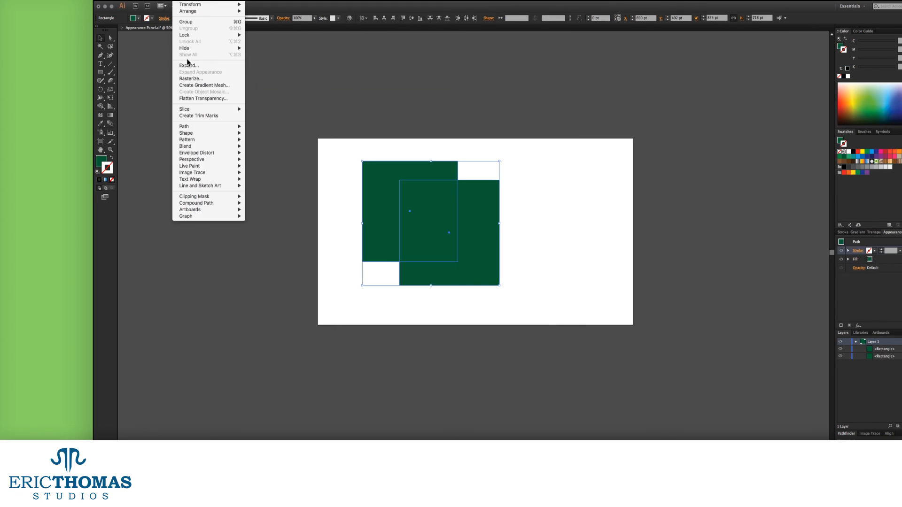
Group the two dark green rectangles and add an 80 pt orange gradient stroke to the group.
{"action": "left_click", "coordinate": [187, 22]}
{"action": "left_click", "coordinate": [841, 326]}
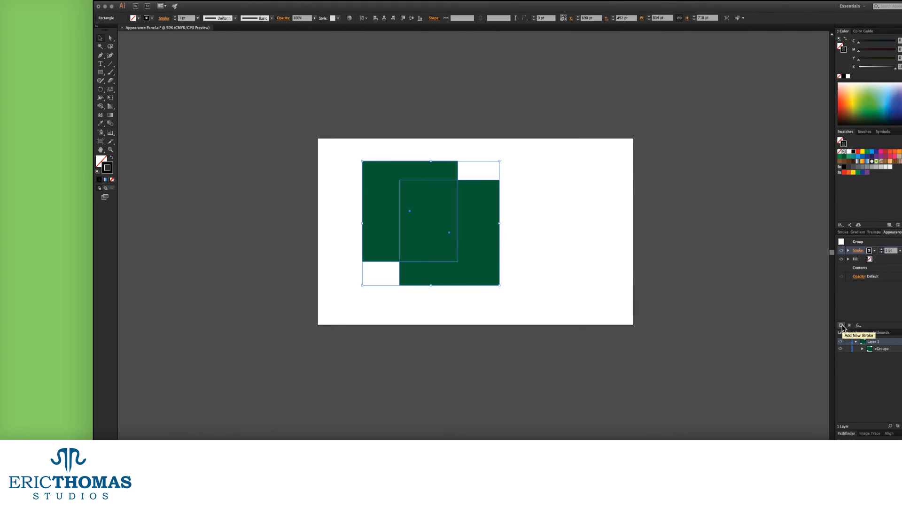
{"action": "left_click", "coordinate": [875, 251]}
{"action": "left_click", "coordinate": [835, 276]}
{"action": "left_click", "coordinate": [888, 250]}
{"action": "type", "text": "80"}
{"action": "key", "text": "Return"}
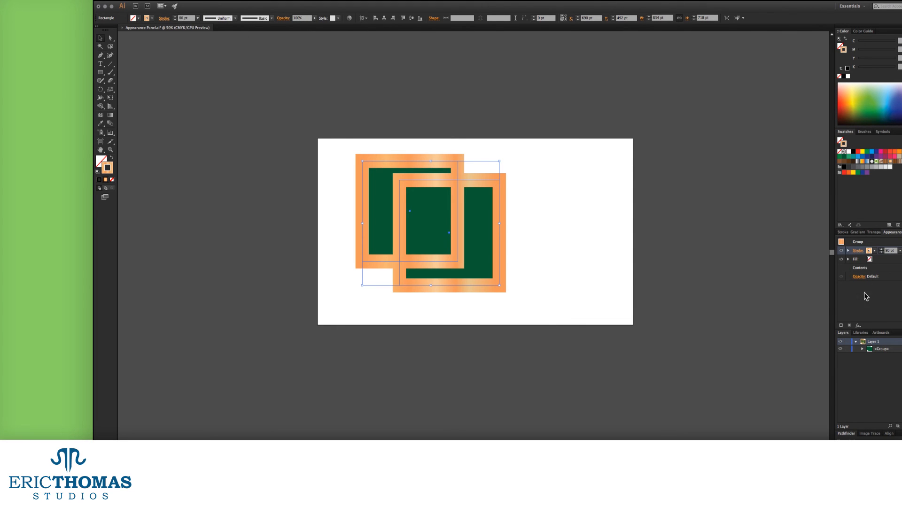
Apply a Pucker & Bloat effect to the group's orange gradient stroke, adjusted toward Bloat.
{"action": "left_click", "coordinate": [858, 326]}
{"action": "mouse_move", "coordinate": [876, 352]}
{"action": "left_click", "coordinate": [830, 358]}
{"action": "left_click_drag", "start_coordinate": [124, 60], "coordinate": [169, 58]}
{"action": "key", "text": "Return"}
Apply a Transform effect to the group's orange stroke, scaling it 400% horizontally, enlarging it vertically and moving it 100 pt horizontally.
{"action": "left_click", "coordinate": [857, 325]}
{"action": "left_click", "coordinate": [836, 371]}
{"action": "type", "text": "150"}
{"action": "left_click", "coordinate": [294, 403]}
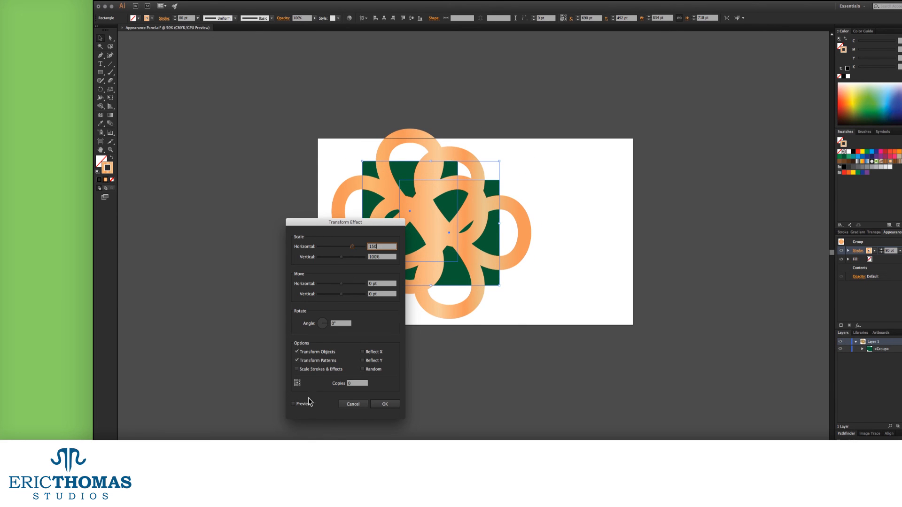
{"action": "left_click", "coordinate": [387, 256]}
{"action": "key", "text": "shift+Tab"}
{"action": "type", "text": "400"}
{"action": "key", "text": "Tab"}
{"action": "key", "text": "Tab"}
{"action": "type", "text": "100"}
{"action": "left_click", "coordinate": [384, 404]}
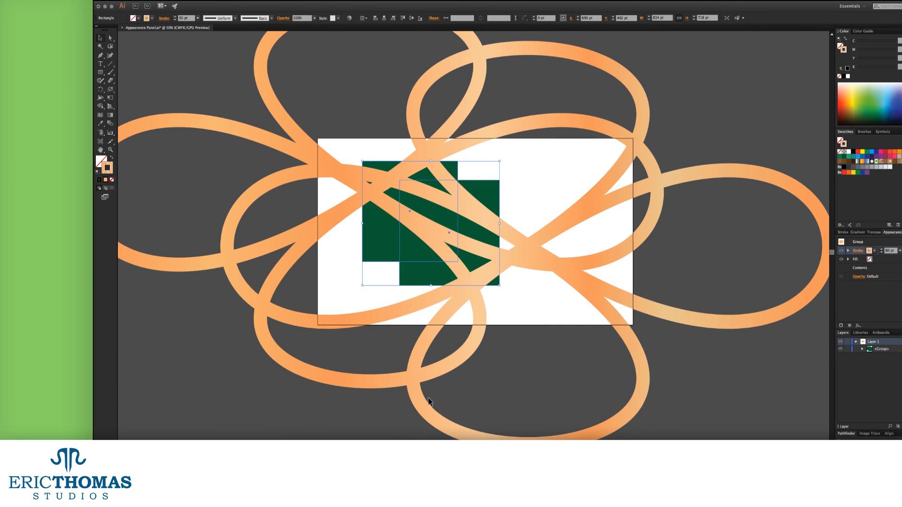